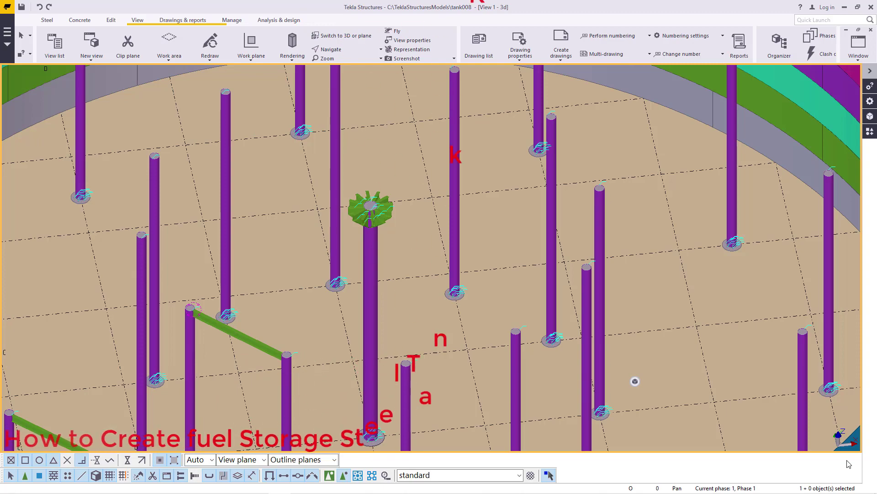
Step: Examine the columns inside the tank and the two beams spanning between column tops from several angles
{"action": "scroll", "coordinate": [537, 310], "scroll_direction": "down", "scroll_amount": 5}
{"action": "scroll", "coordinate": [199, 335], "scroll_direction": "up", "scroll_amount": 5}
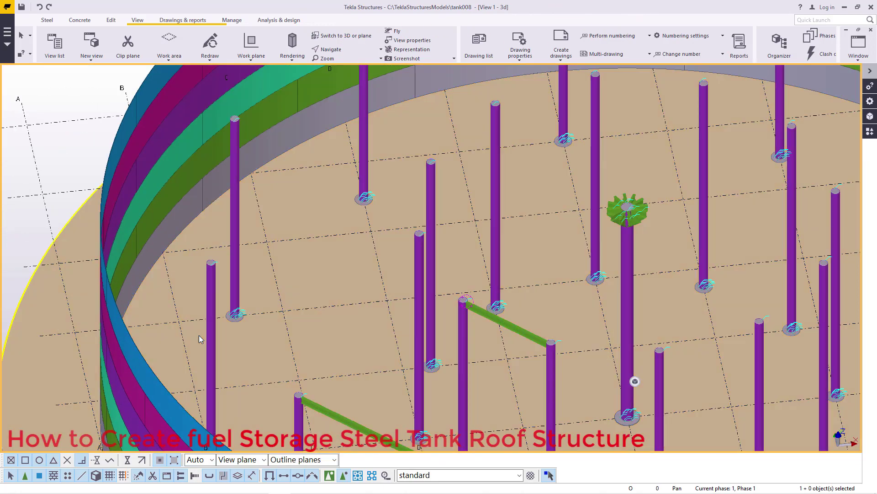
{"action": "scroll", "coordinate": [270, 290], "scroll_direction": "down", "scroll_amount": 5}
{"action": "scroll", "coordinate": [311, 348], "scroll_direction": "up", "scroll_amount": 5}
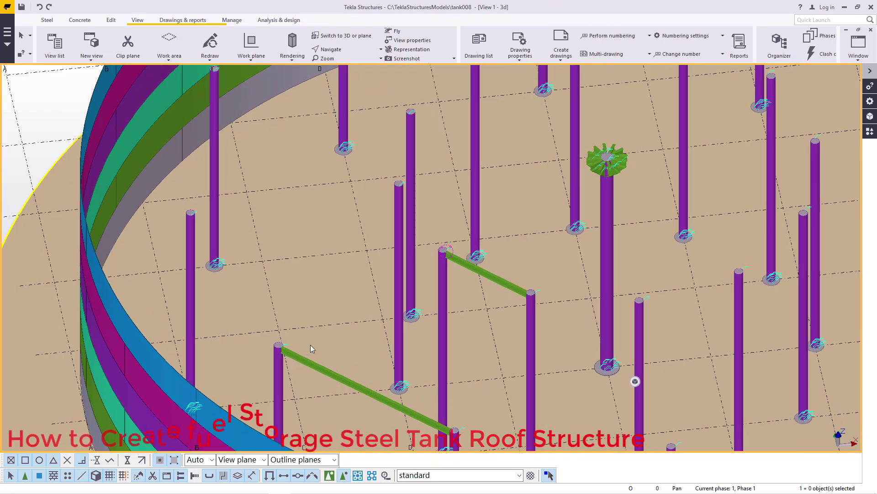
{"action": "scroll", "coordinate": [270, 356], "scroll_direction": "down", "scroll_amount": 5}
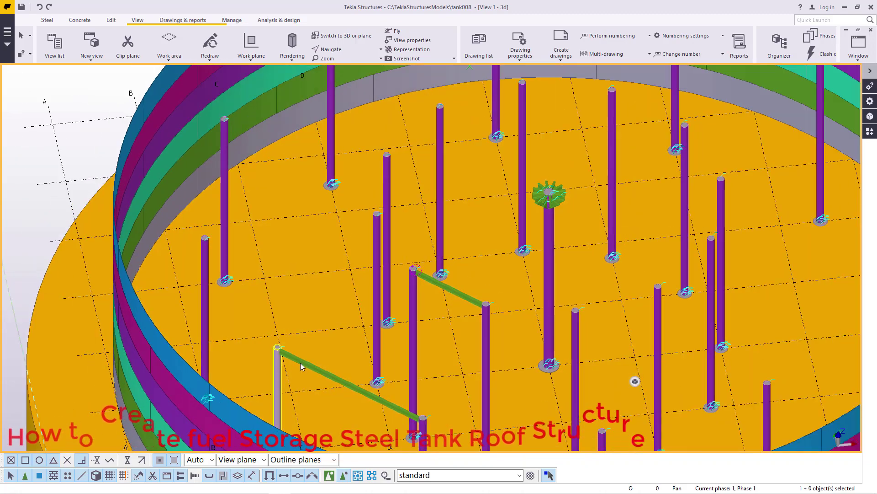
{"action": "scroll", "coordinate": [533, 366], "scroll_direction": "up", "scroll_amount": 2}
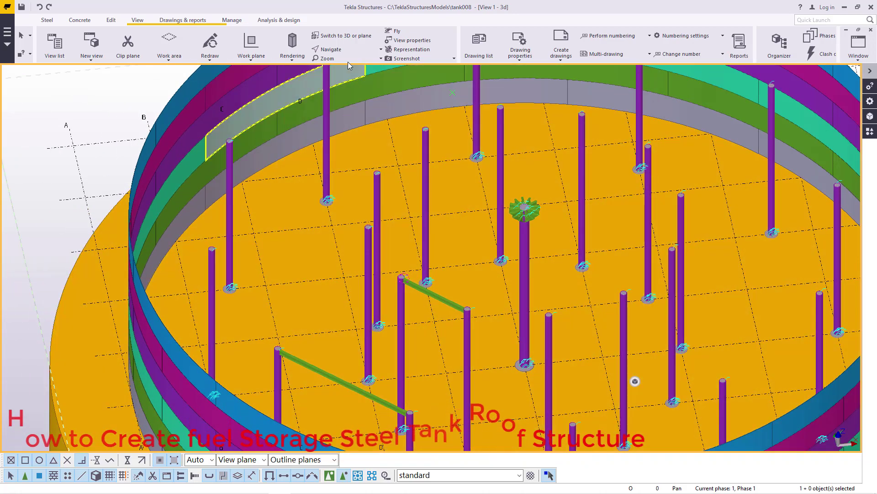
{"action": "left_click", "coordinate": [340, 51]}
{"action": "left_click", "coordinate": [347, 91]}
{"action": "middle_click_drag", "start_coordinate": [413, 285], "coordinate": [246, 288], "text": "ctrl"}
{"action": "scroll", "coordinate": [247, 288], "scroll_direction": "up", "scroll_amount": 4}
{"action": "scroll", "coordinate": [248, 280], "scroll_direction": "up", "scroll_amount": 3}
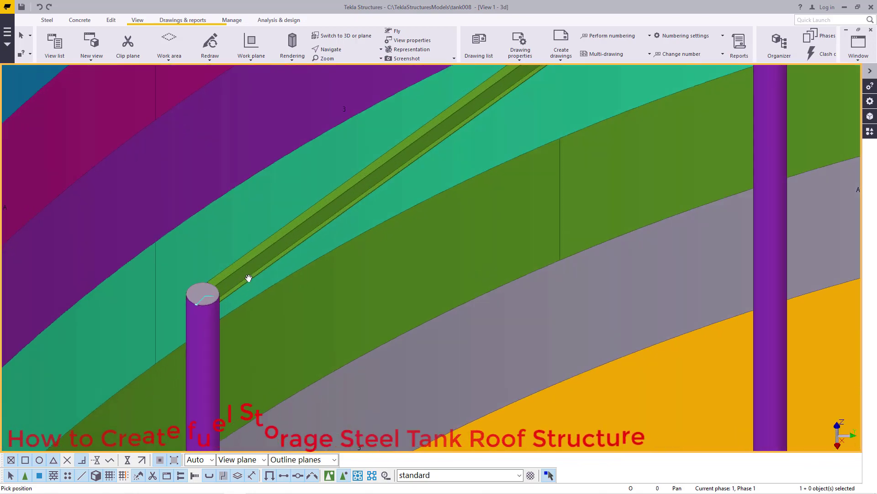
{"action": "scroll", "coordinate": [251, 361], "scroll_direction": "down", "scroll_amount": 4}
{"action": "middle_click_drag", "start_coordinate": [424, 229], "coordinate": [497, 353], "text": "ctrl"}
{"action": "scroll", "coordinate": [497, 354], "scroll_direction": "up", "scroll_amount": 4}
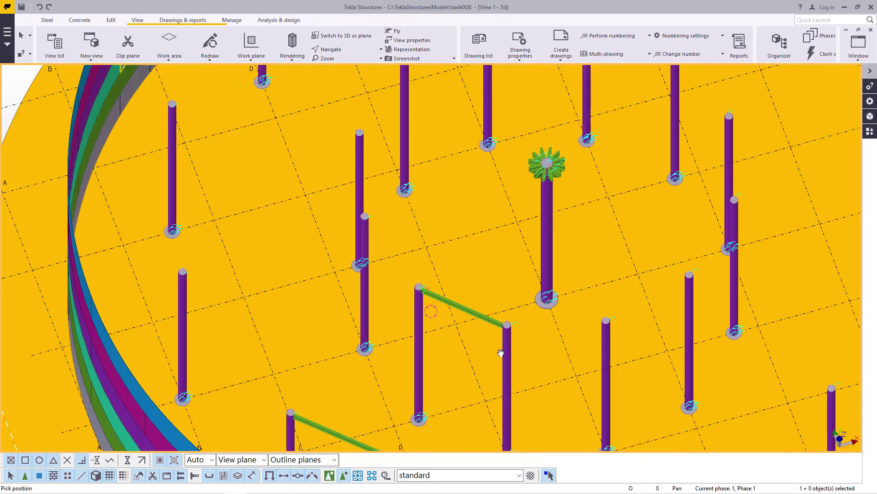
{"action": "scroll", "coordinate": [247, 290], "scroll_direction": "down", "scroll_amount": 7}
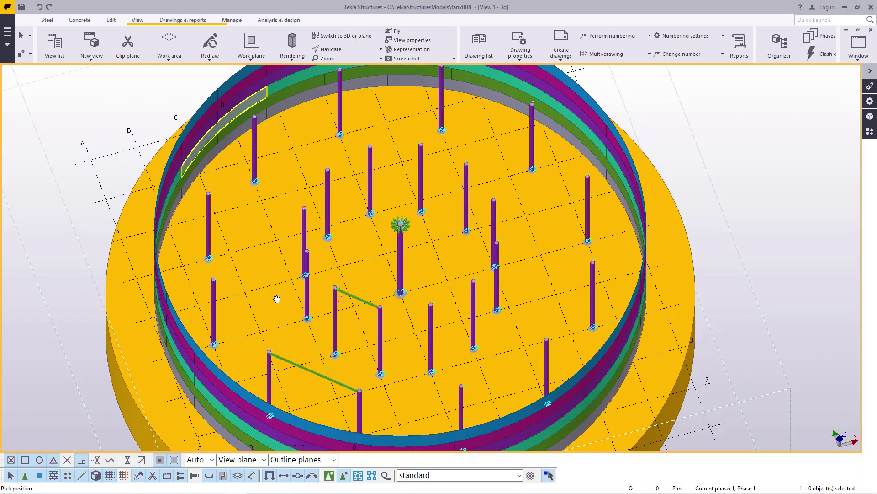
{"action": "middle_click_drag", "start_coordinate": [277, 299], "coordinate": [270, 216], "text": "ctrl"}
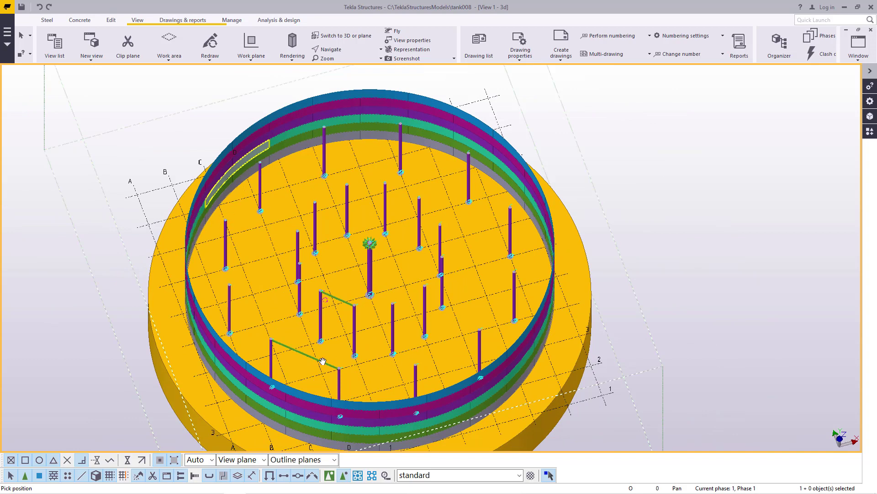
{"action": "scroll", "coordinate": [323, 361], "scroll_direction": "up", "scroll_amount": 3}
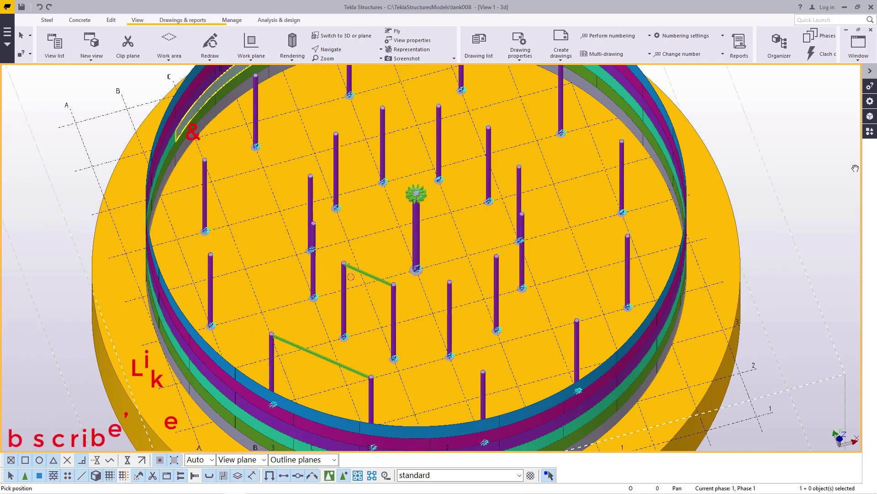
Step: Search the applications and components catalog for "polar"
{"action": "left_click", "coordinate": [868, 132]}
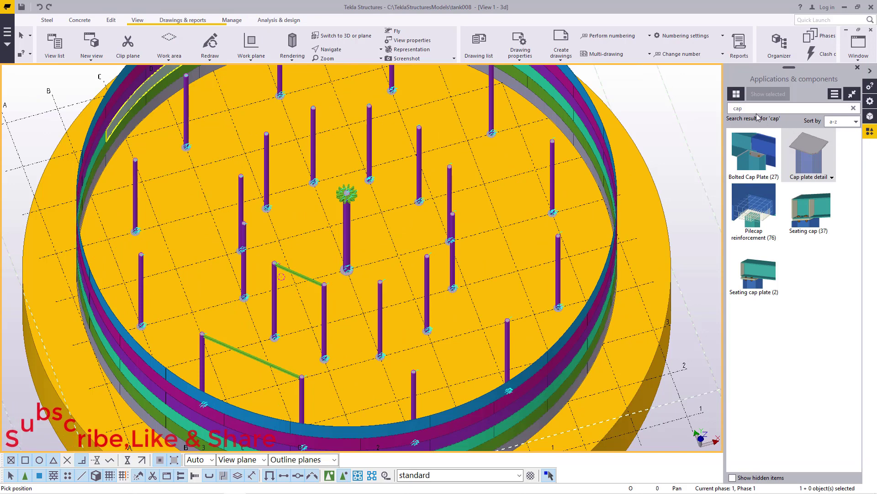
{"action": "left_click_drag", "start_coordinate": [756, 111], "coordinate": [724, 111]}
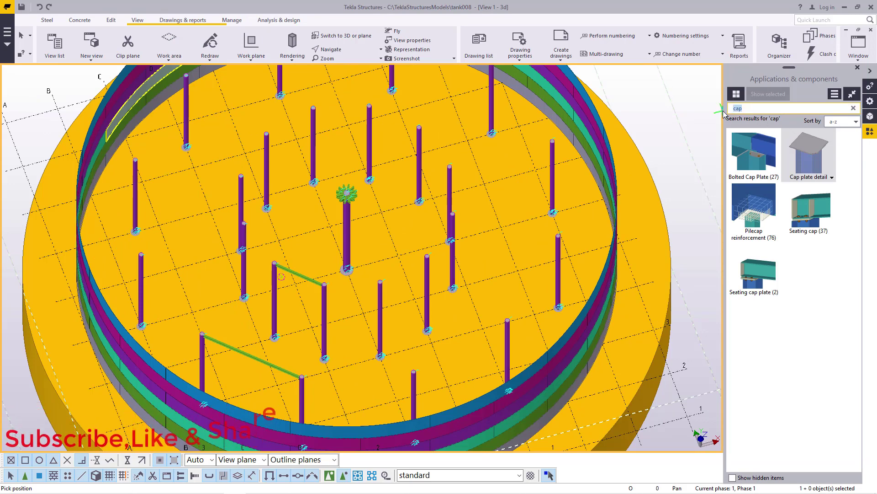
{"action": "type", "text": "po"}
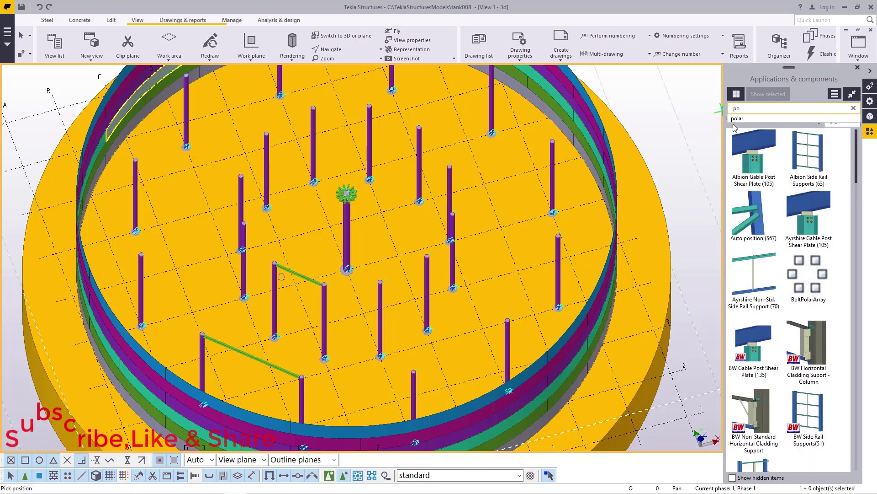
{"action": "left_click", "coordinate": [737, 119]}
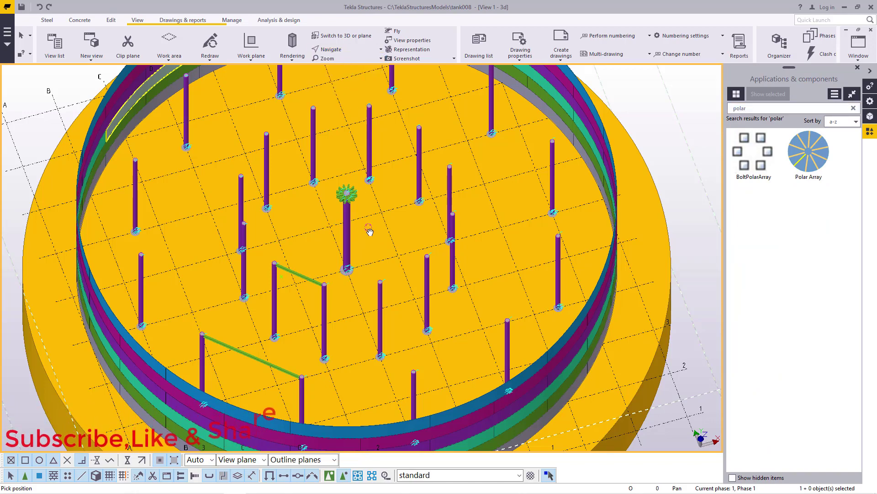
Step: Inspect both beams up close where they meet the column tops, from opposite sides of the tank
{"action": "scroll", "coordinate": [370, 232], "scroll_direction": "up", "scroll_amount": 10}
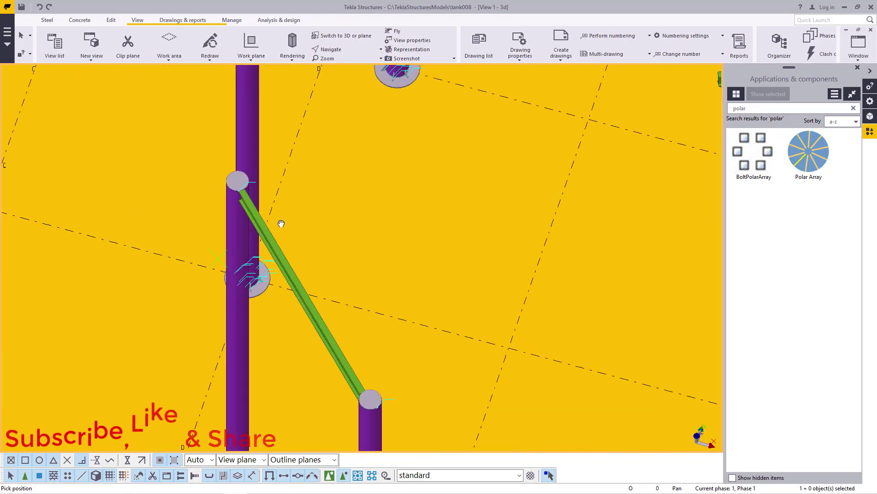
{"action": "scroll", "coordinate": [260, 222], "scroll_direction": "down", "scroll_amount": 10}
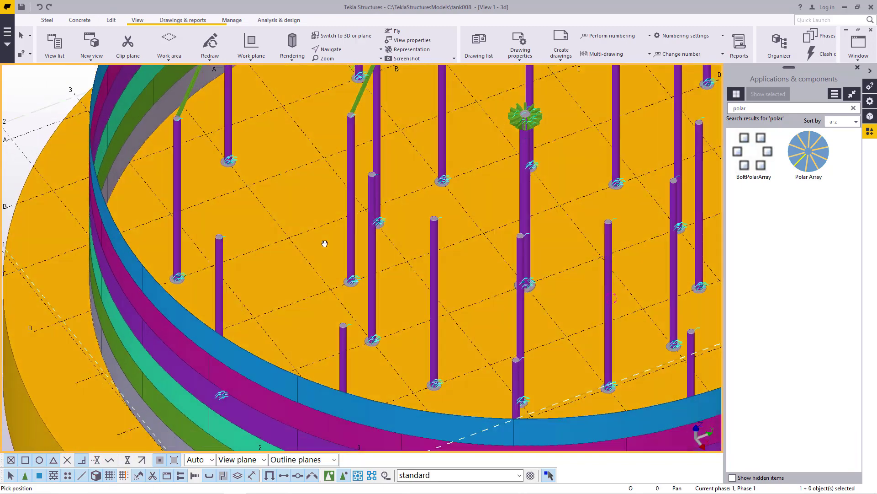
{"action": "scroll", "coordinate": [274, 151], "scroll_direction": "up", "scroll_amount": 6}
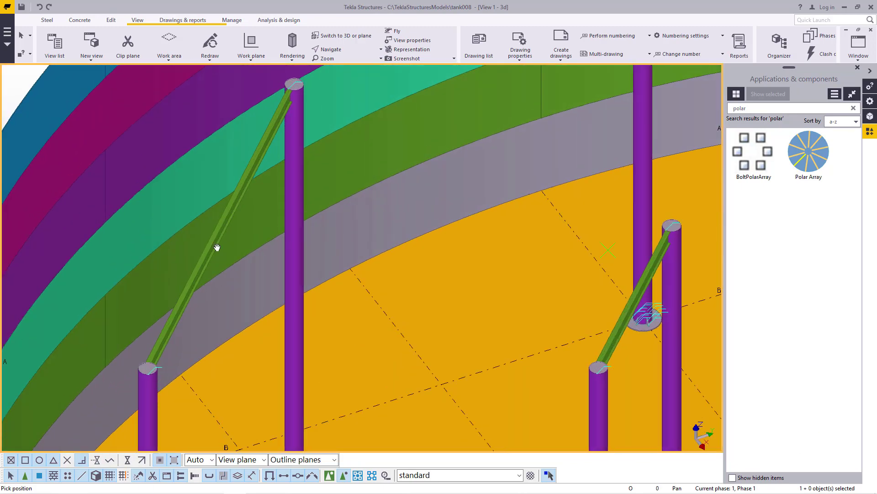
{"action": "scroll", "coordinate": [287, 267], "scroll_direction": "down", "scroll_amount": 10}
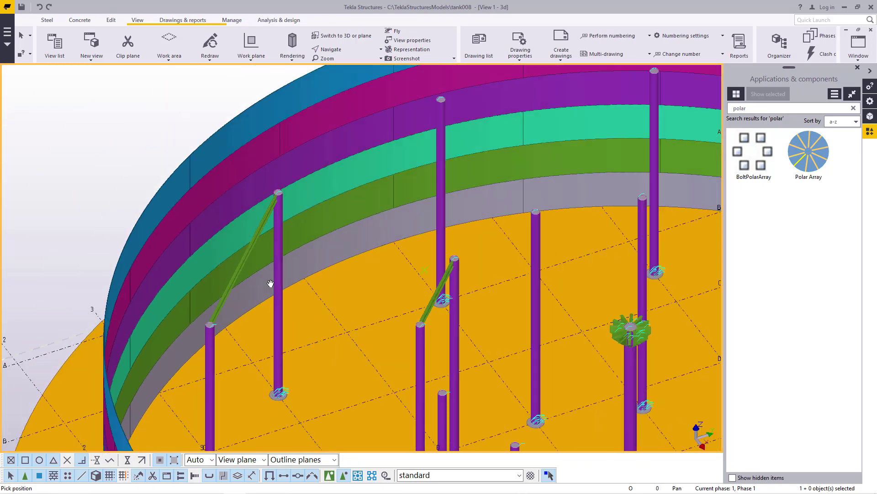
{"action": "middle_click_drag", "start_coordinate": [421, 344], "coordinate": [396, 374]}
{"action": "right_click", "coordinate": [423, 339]}
{"action": "left_click", "coordinate": [437, 347]}
{"action": "scroll", "coordinate": [397, 374], "scroll_direction": "up", "scroll_amount": 2}
{"action": "scroll", "coordinate": [398, 373], "scroll_direction": "up", "scroll_amount": 2}
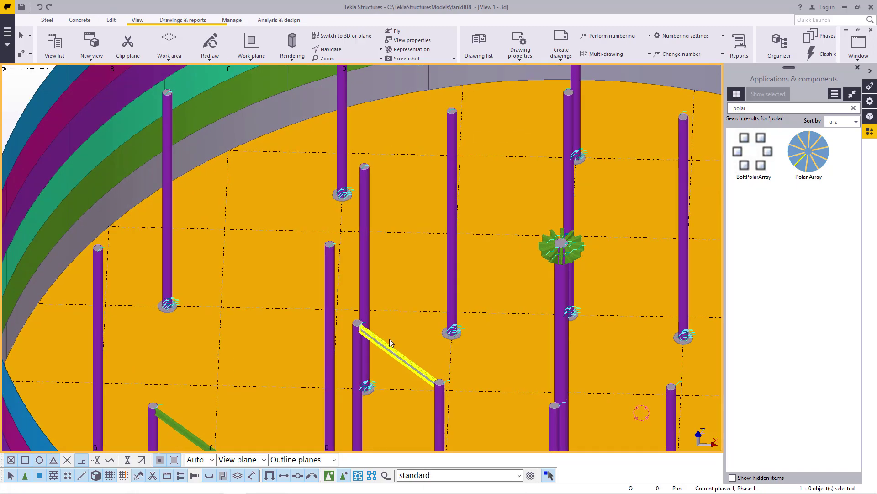
{"action": "right_click", "coordinate": [389, 339]}
{"action": "left_click", "coordinate": [404, 345]}
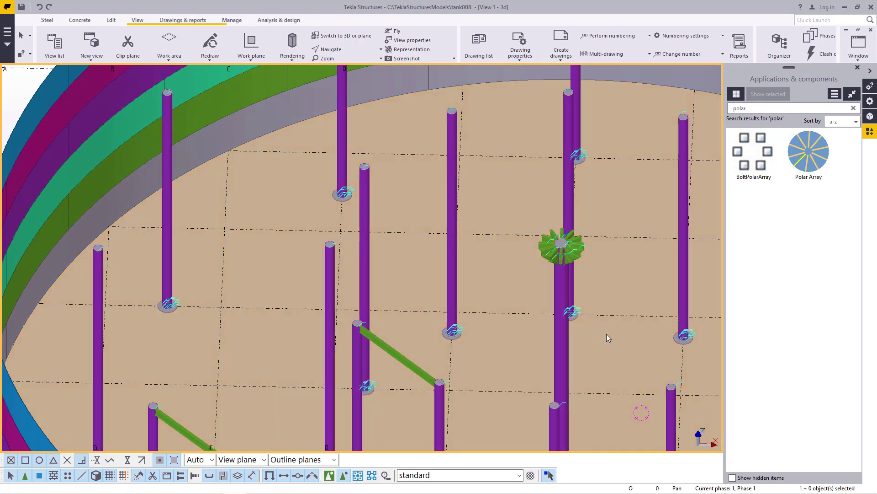
Step: Open the Polar Array component's settings and move the dialog clear of the tank model
{"action": "double_click", "coordinate": [818, 146]}
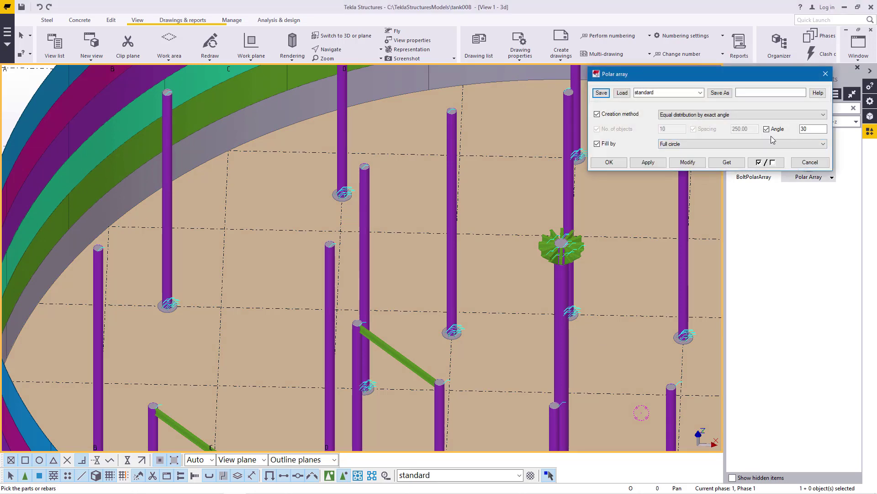
{"action": "left_click_drag", "start_coordinate": [720, 81], "coordinate": [646, 66]}
{"action": "scroll", "coordinate": [272, 275], "scroll_direction": "down", "scroll_amount": 3}
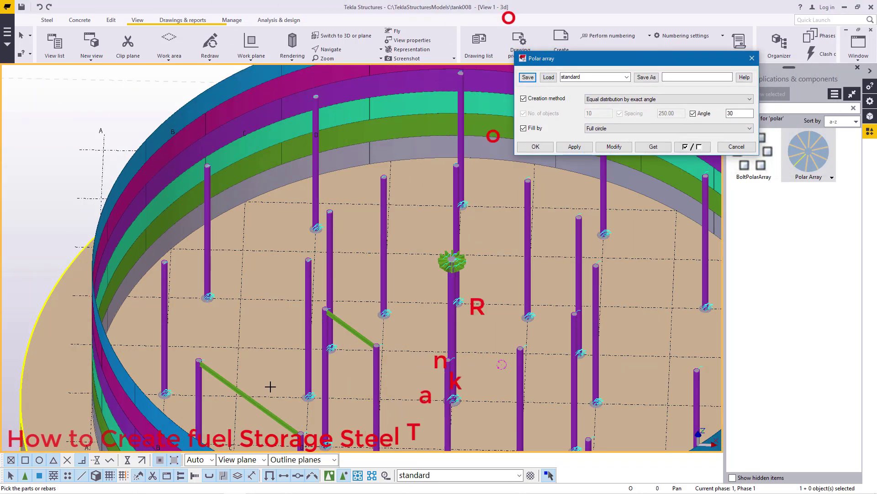
{"action": "left_click", "coordinate": [296, 376]}
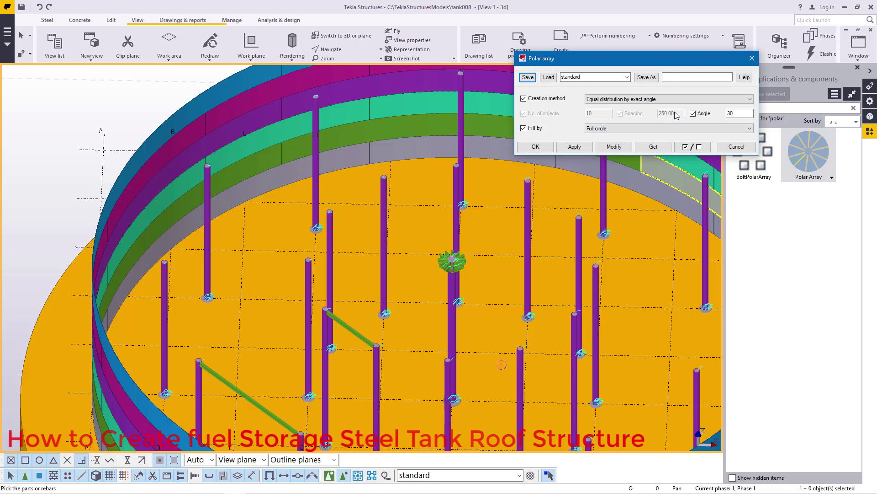
{"action": "scroll", "coordinate": [215, 279], "scroll_direction": "down", "scroll_amount": 3}
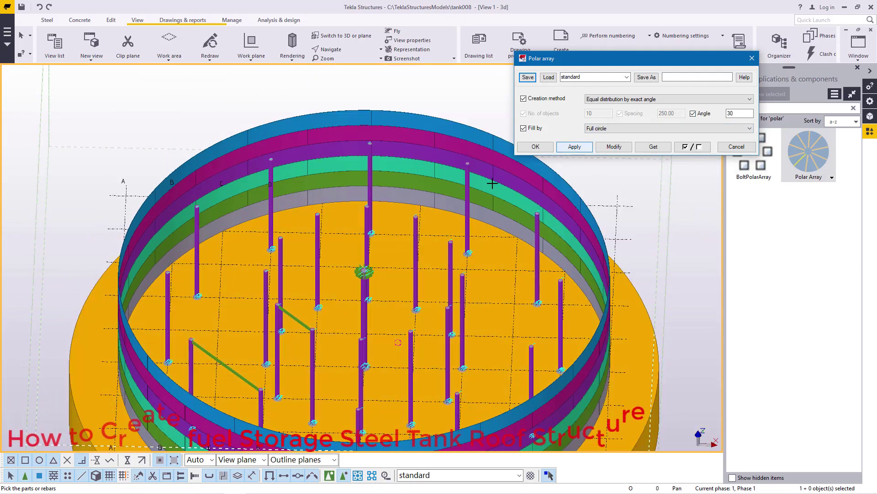
{"action": "left_click", "coordinate": [243, 388]}
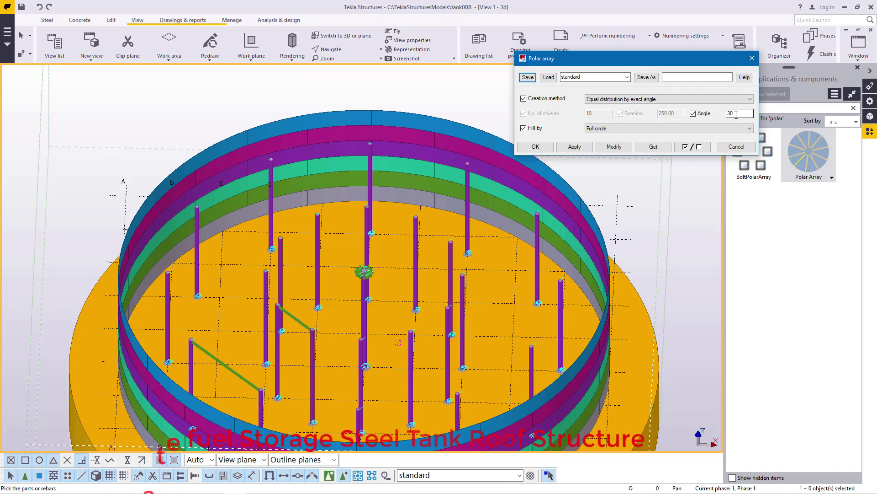
Step: Review the polar array's fill and creation method options, choose Equal distribution by exact angle, and interrupt the part picking
{"action": "left_click", "coordinate": [737, 129]}
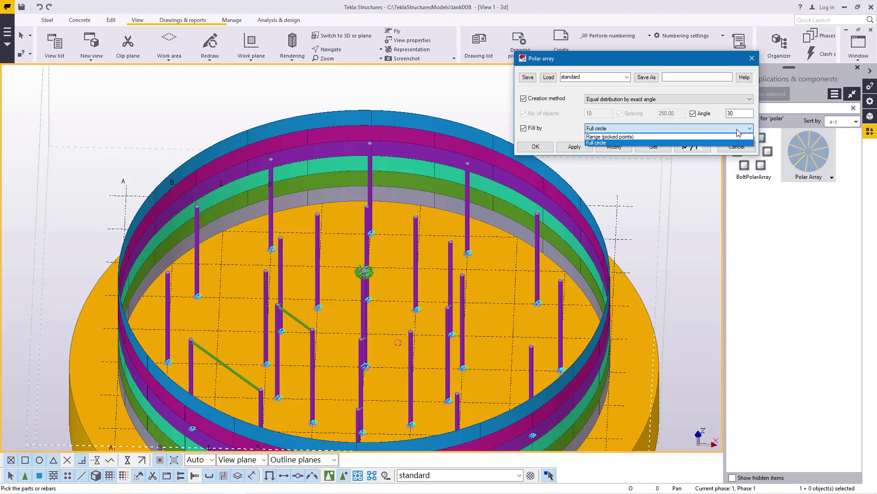
{"action": "left_click", "coordinate": [748, 101]}
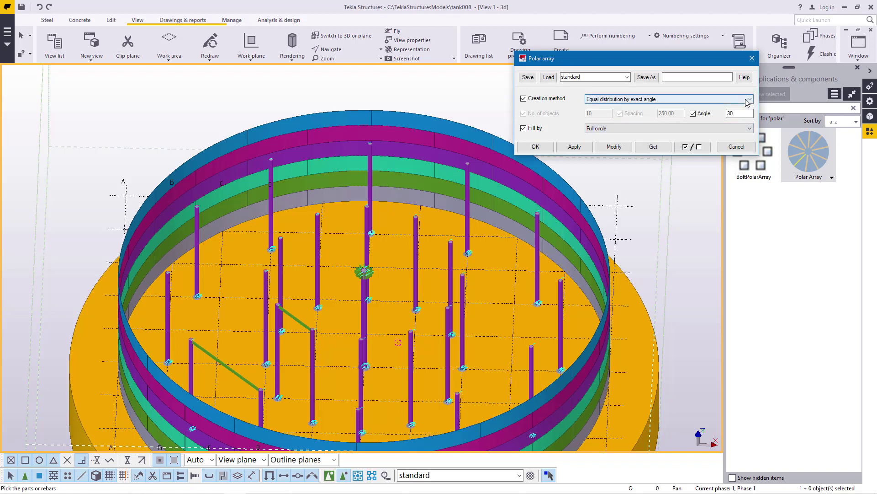
{"action": "left_click", "coordinate": [747, 102]}
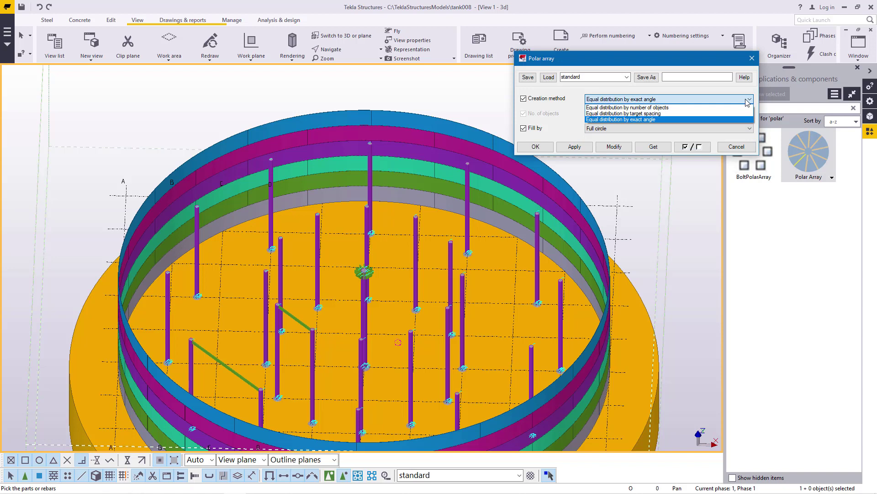
{"action": "left_click", "coordinate": [599, 119]}
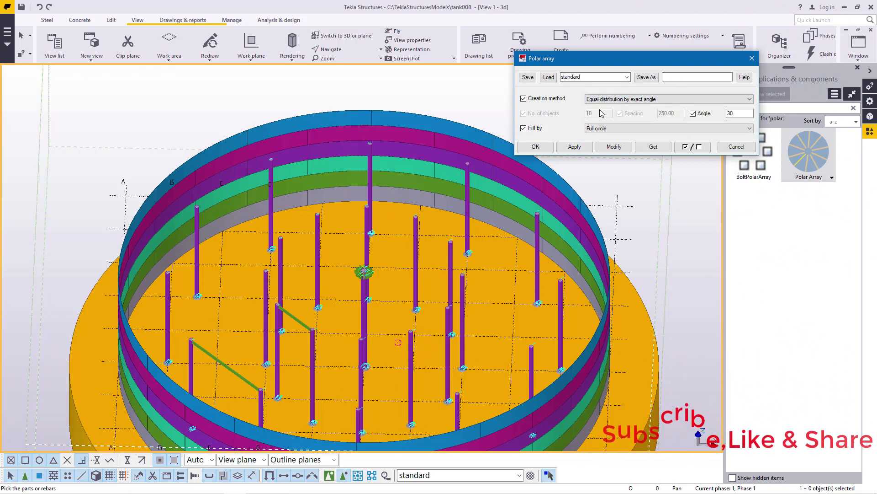
{"action": "scroll", "coordinate": [222, 372], "scroll_direction": "up", "scroll_amount": 5}
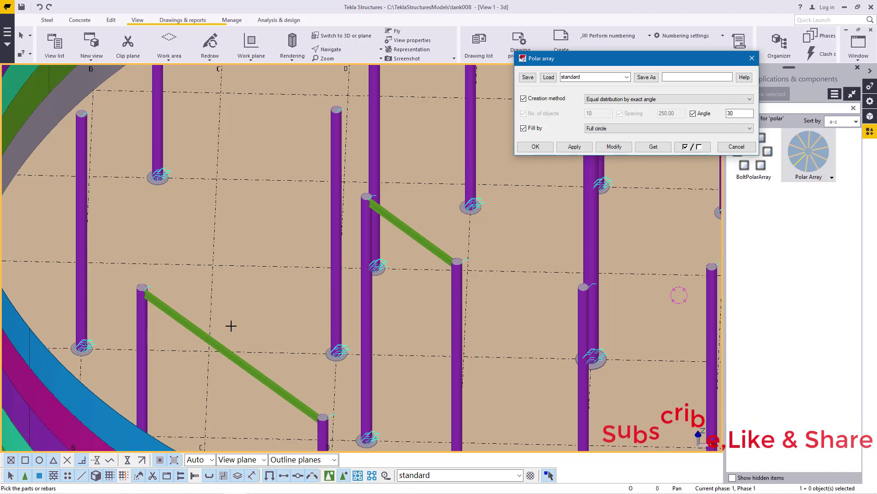
{"action": "right_click", "coordinate": [231, 231]}
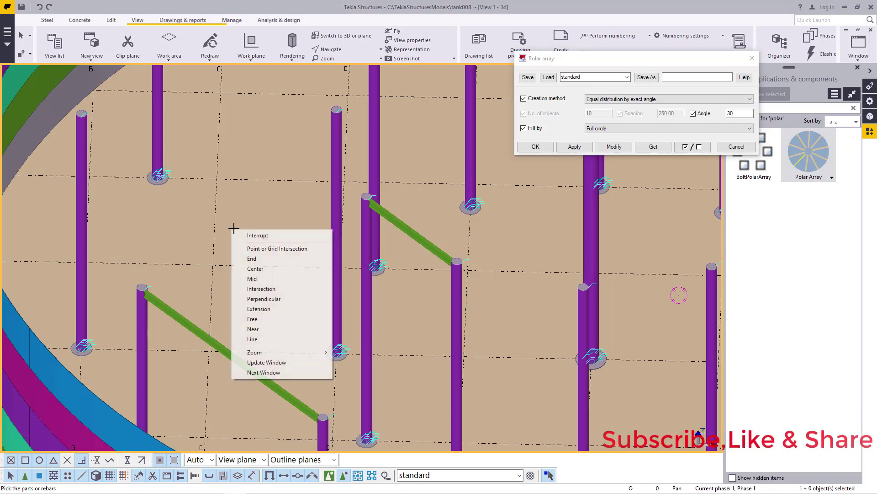
{"action": "left_click", "coordinate": [246, 234]}
Step: Examine the two beams, the column rings and the tank's center column from steeper overhead angles
{"action": "scroll", "coordinate": [259, 295], "scroll_direction": "down", "scroll_amount": 2}
{"action": "scroll", "coordinate": [109, 335], "scroll_direction": "down", "scroll_amount": 2}
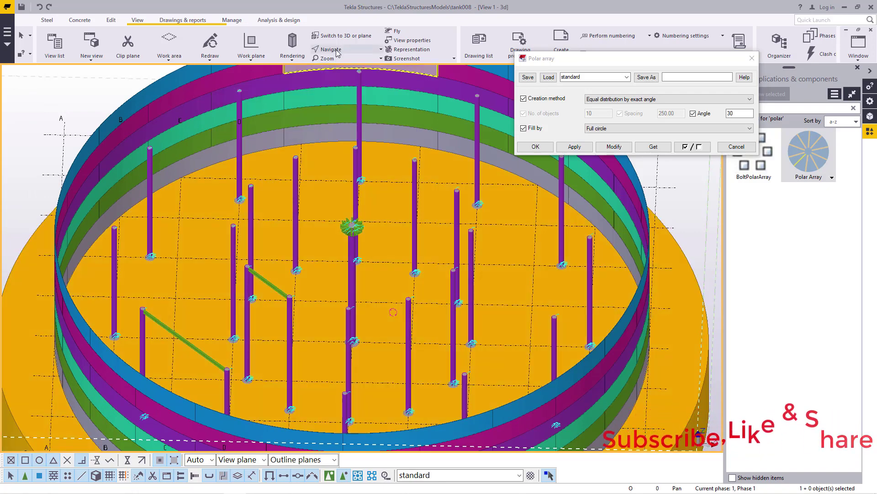
{"action": "middle_click_drag", "start_coordinate": [374, 247], "coordinate": [323, 293], "text": "ctrl"}
{"action": "scroll", "coordinate": [267, 225], "scroll_direction": "down", "scroll_amount": 2}
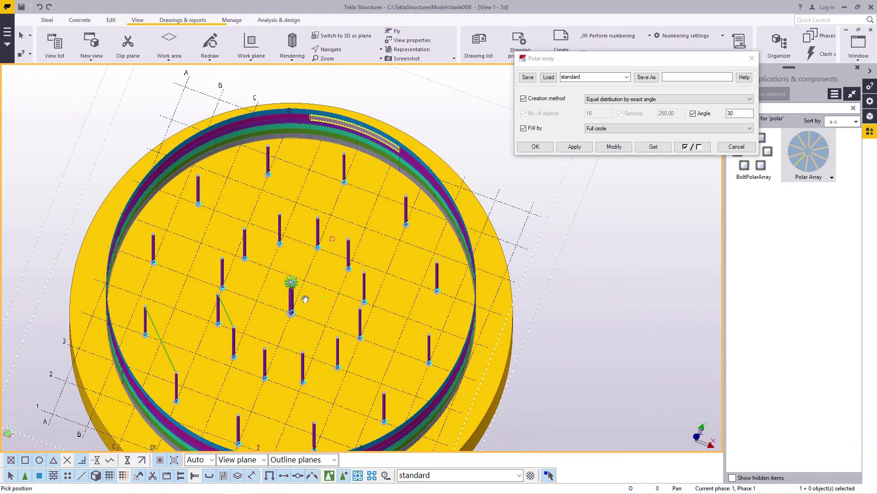
{"action": "scroll", "coordinate": [305, 299], "scroll_direction": "up", "scroll_amount": 5}
{"action": "right_click", "coordinate": [198, 266]}
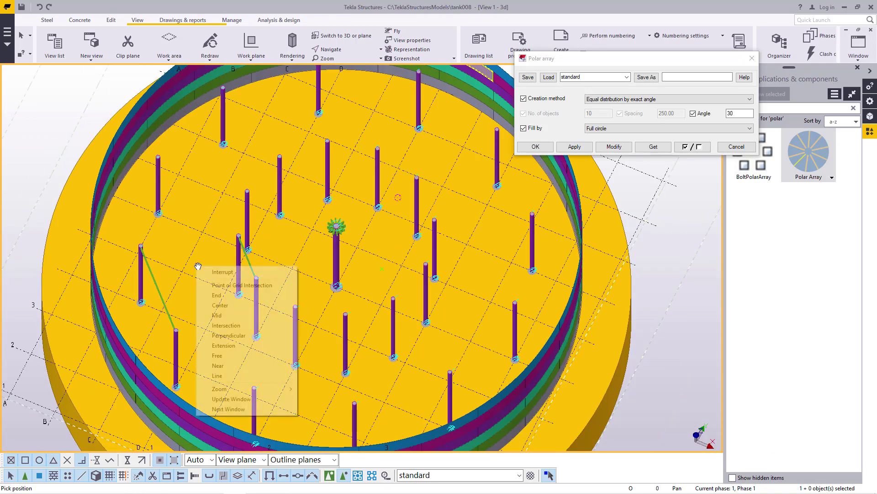
{"action": "scroll", "coordinate": [198, 266], "scroll_direction": "down", "scroll_amount": 5}
{"action": "left_click", "coordinate": [332, 49]}
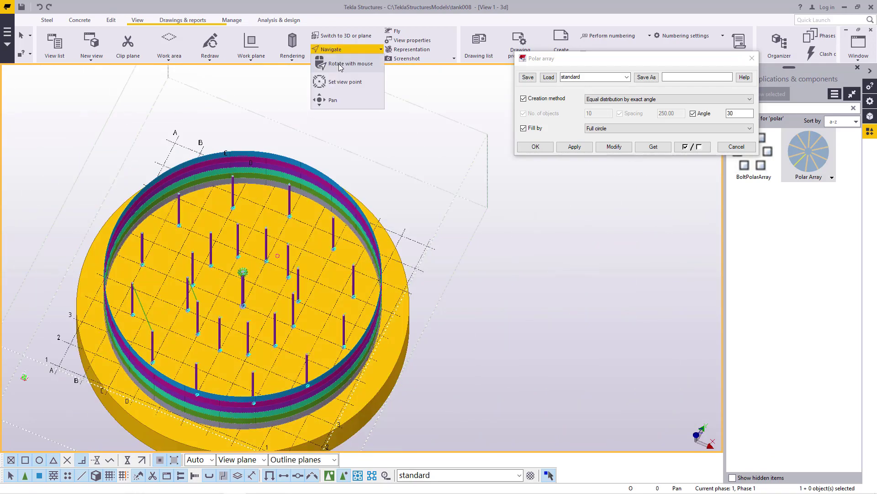
{"action": "left_click", "coordinate": [340, 64]}
{"action": "scroll", "coordinate": [182, 309], "scroll_direction": "up", "scroll_amount": 3}
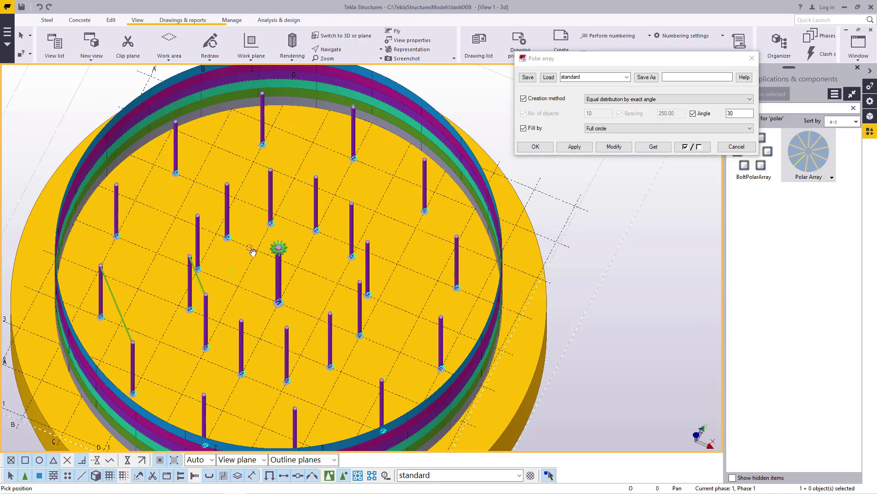
{"action": "left_click_drag", "start_coordinate": [253, 252], "coordinate": [256, 272]}
{"action": "right_click", "coordinate": [278, 244]}
{"action": "left_click", "coordinate": [309, 250]}
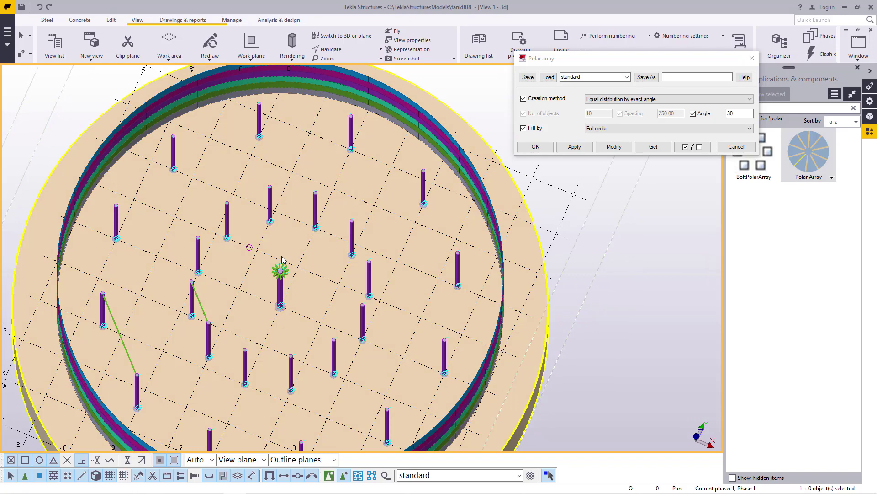
Step: Close the Polar Array settings and try placing points at any position in the tank model
{"action": "left_click", "coordinate": [111, 20]}
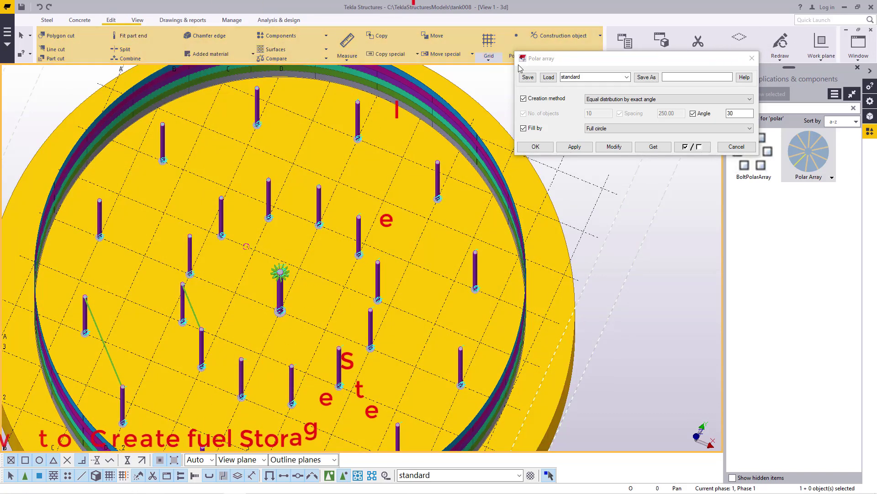
{"action": "left_click", "coordinate": [752, 58]}
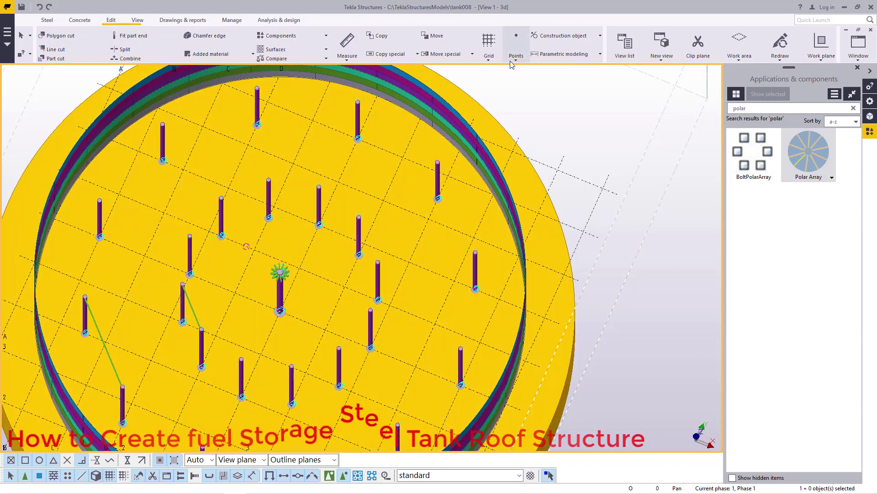
{"action": "left_click", "coordinate": [516, 43]}
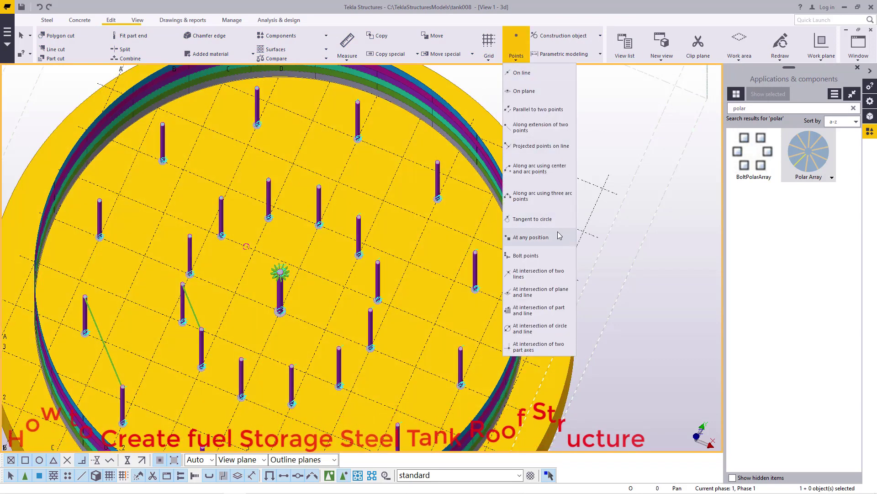
{"action": "left_click", "coordinate": [538, 238]}
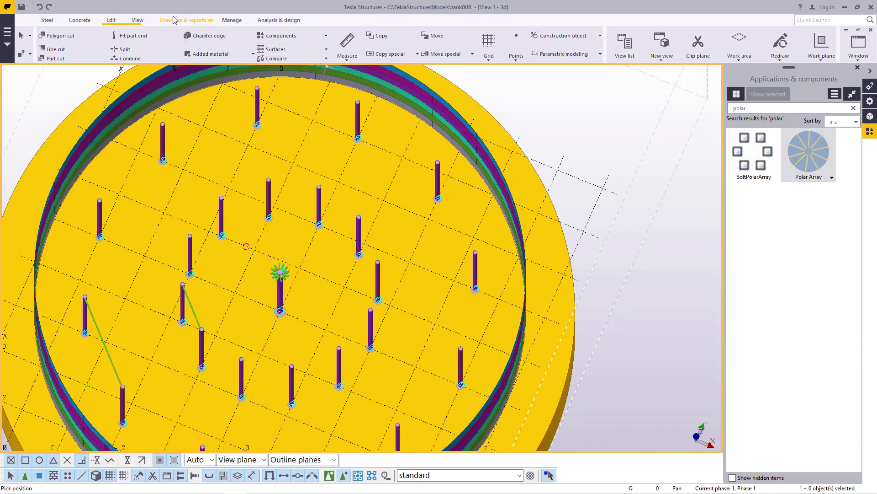
{"action": "left_click", "coordinate": [137, 21]}
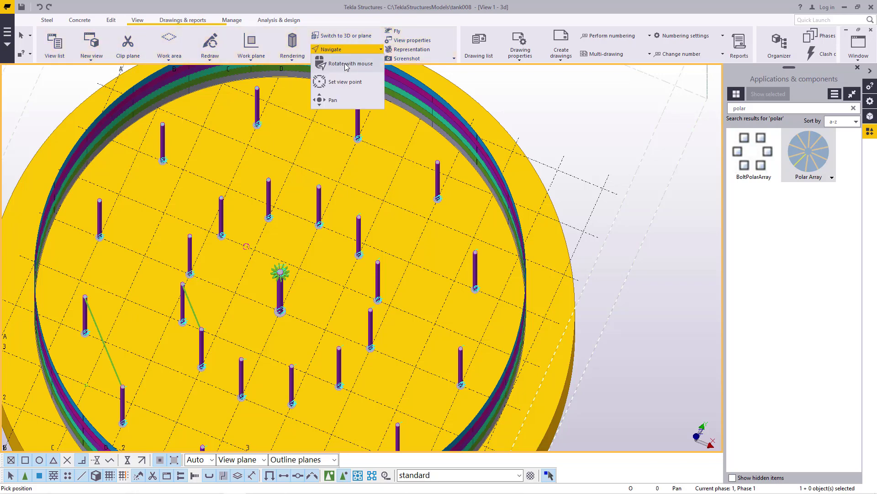
{"action": "mouse_move", "coordinate": [402, 222]}
{"action": "middle_mouse_down", "text": "ctrl"}
{"action": "mouse_move", "coordinate": [414, 255]}
{"action": "mouse_move", "coordinate": [380, 234]}
{"action": "mouse_move", "coordinate": [378, 245]}
{"action": "mouse_move", "coordinate": [446, 227]}
{"action": "middle_mouse_up", "text": "ctrl"}
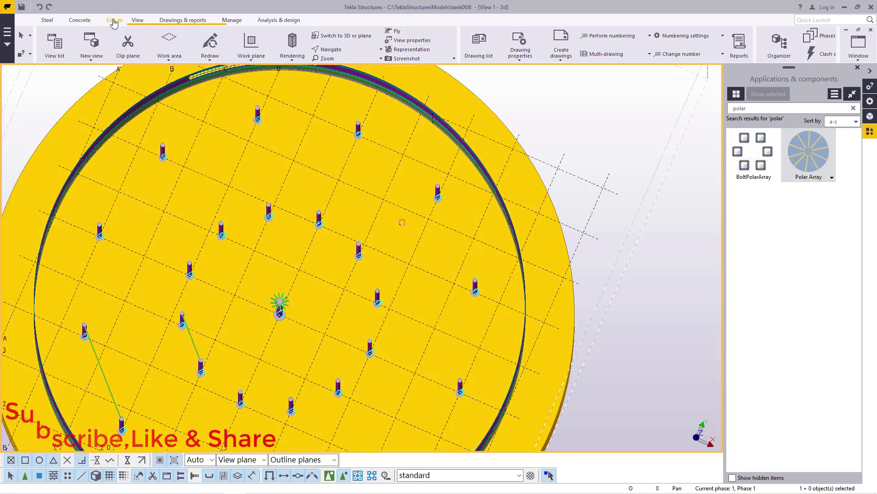
{"action": "left_click", "coordinate": [111, 20]}
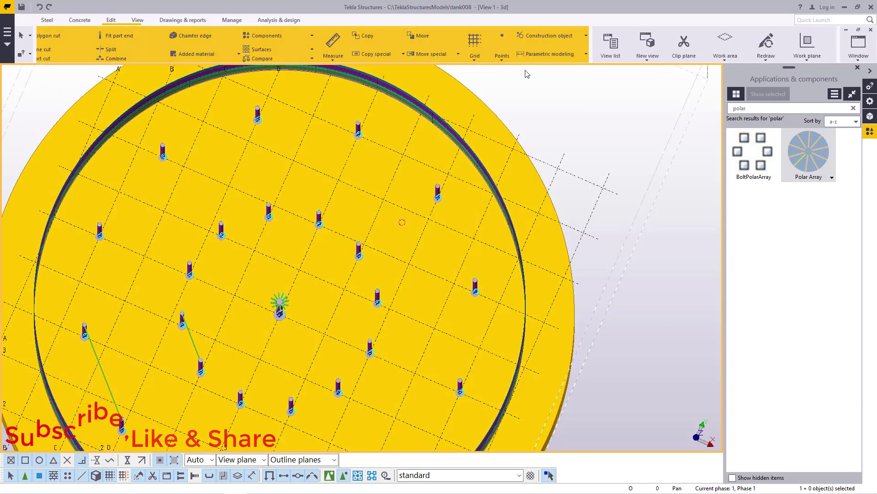
{"action": "left_click", "coordinate": [516, 46]}
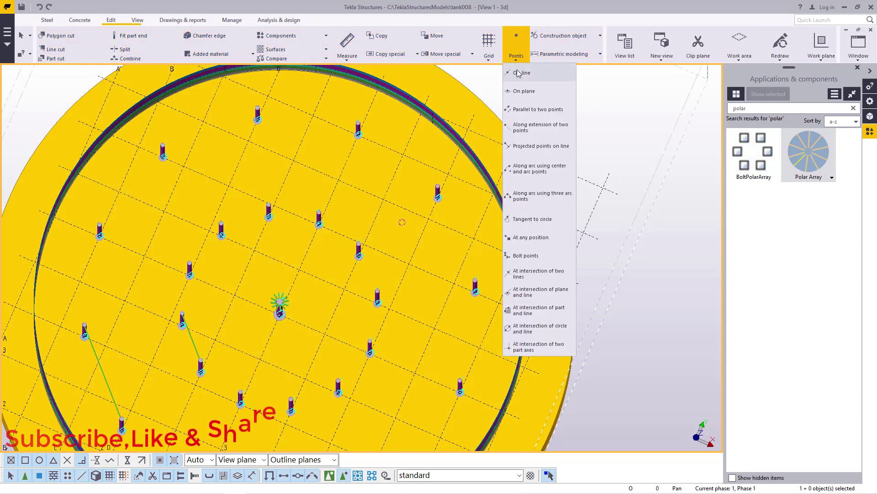
{"action": "left_click", "coordinate": [539, 237]}
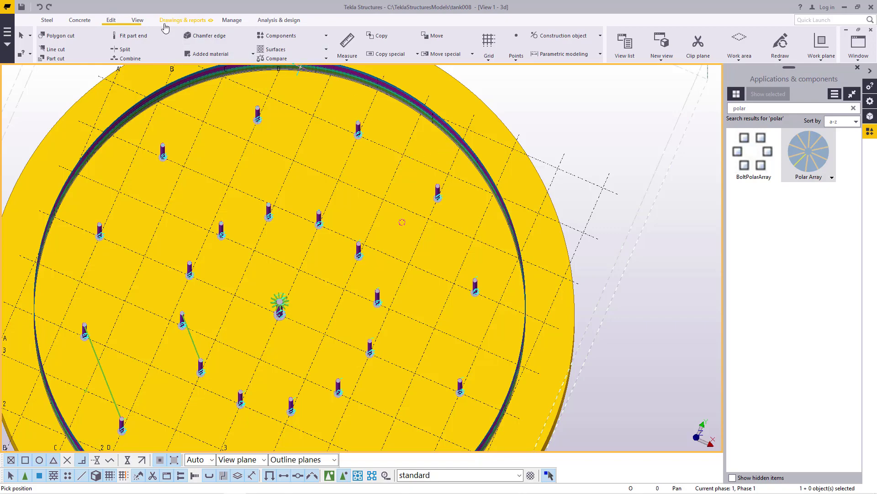
{"action": "left_click", "coordinate": [183, 19]}
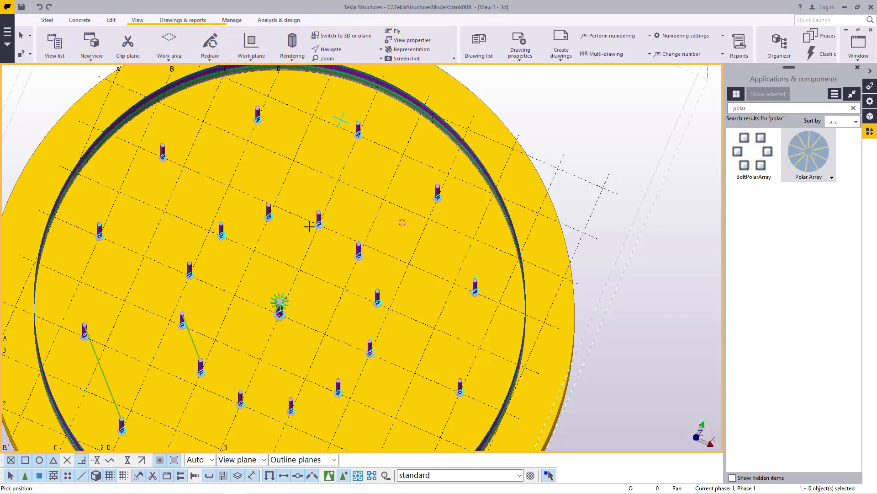
{"action": "middle_click_drag", "start_coordinate": [232, 302], "coordinate": [345, 305], "text": "ctrl"}
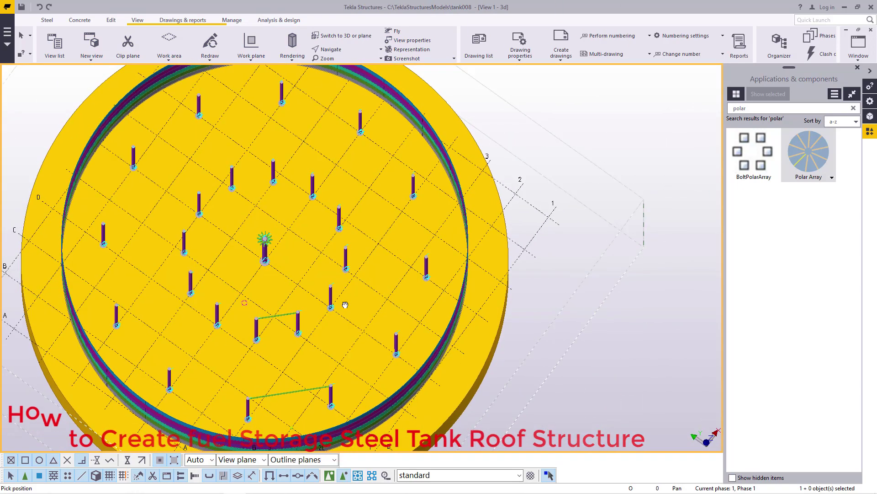
{"action": "right_click", "coordinate": [657, 187]}
{"action": "left_click", "coordinate": [675, 194]}
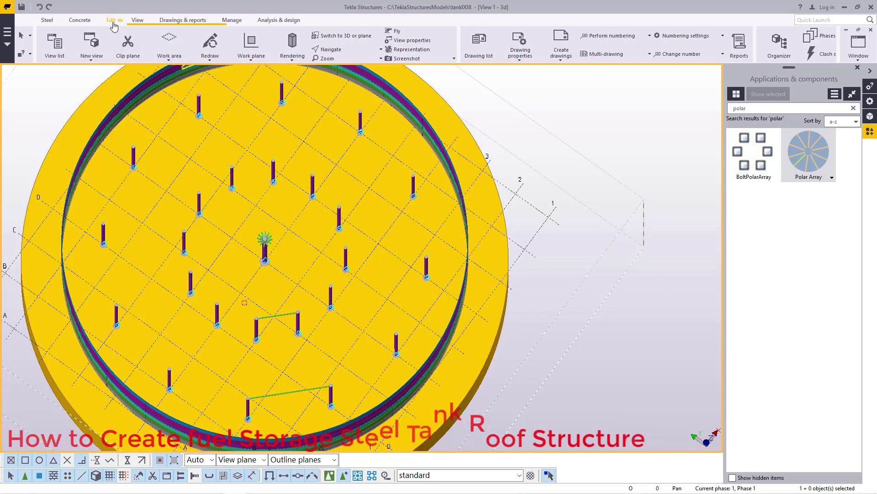
Step: Try once more to place a point at any position on the tank and interrupt the picking
{"action": "left_click", "coordinate": [111, 20]}
{"action": "left_click", "coordinate": [516, 46]}
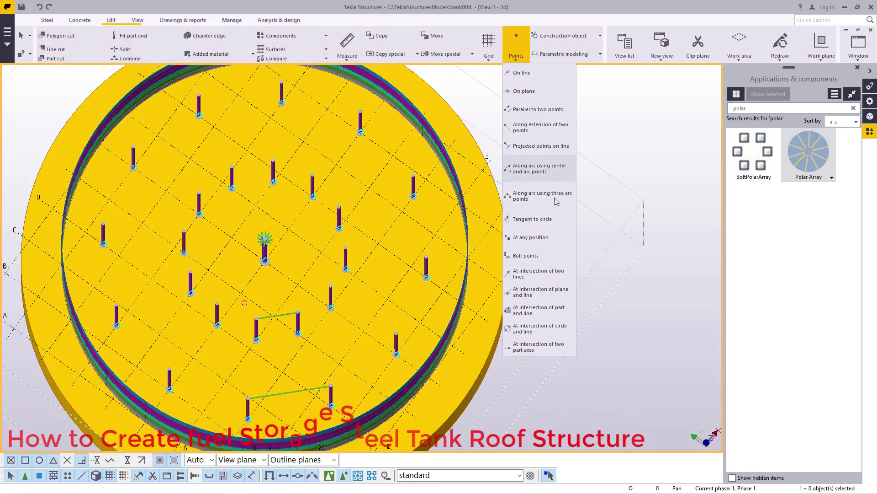
{"action": "left_click", "coordinate": [532, 237]}
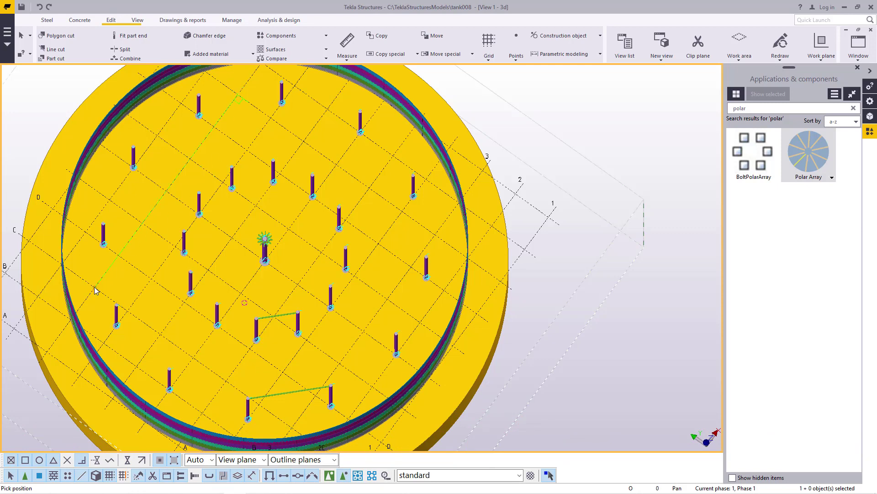
{"action": "right_click", "coordinate": [612, 147]}
{"action": "left_click", "coordinate": [655, 154]}
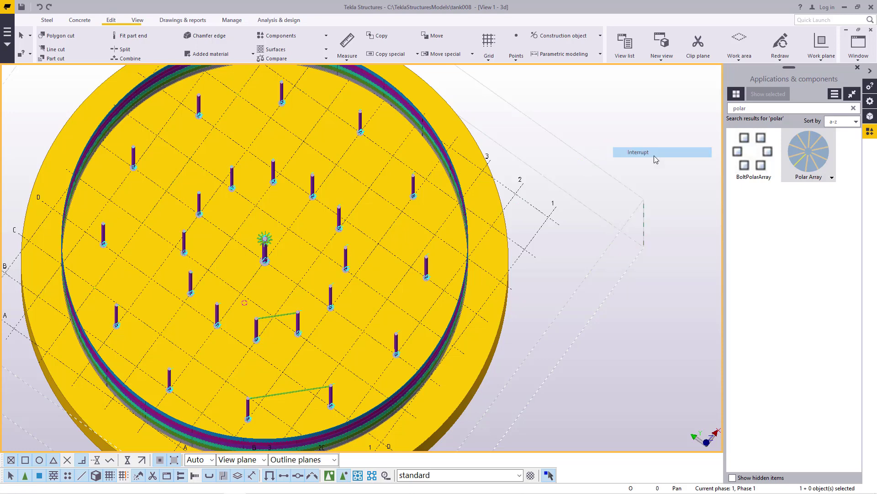
Step: Polar-array both beams between the columns over a full circle around the tank's center, using equal distribution by an exact 30° angle
{"action": "double_click", "coordinate": [809, 154]}
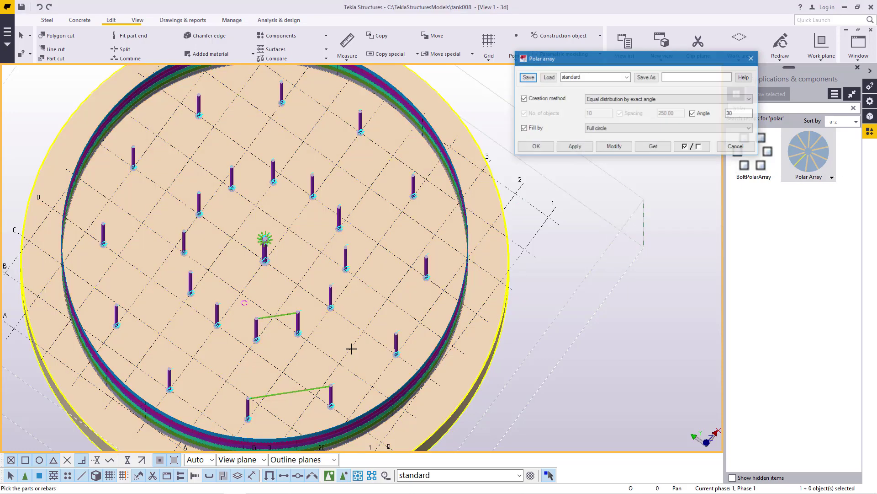
{"action": "left_click", "coordinate": [281, 380]}
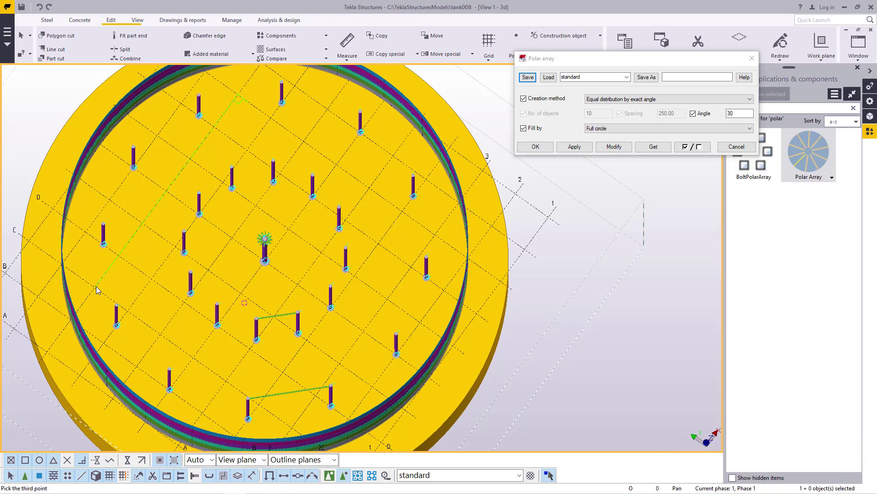
{"action": "left_click", "coordinate": [97, 290]}
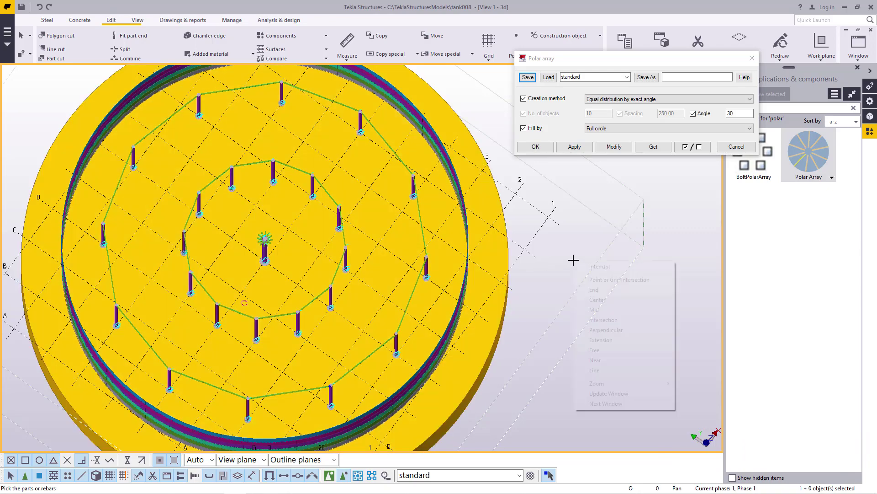
{"action": "left_click", "coordinate": [594, 266]}
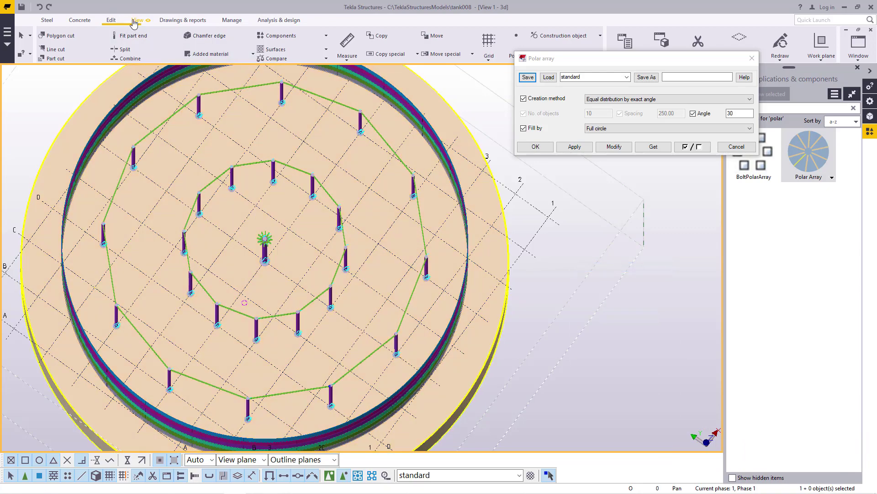
Step: Check both arrayed beam rings from lower side angles and accept the Polar Array settings
{"action": "left_click", "coordinate": [136, 20]}
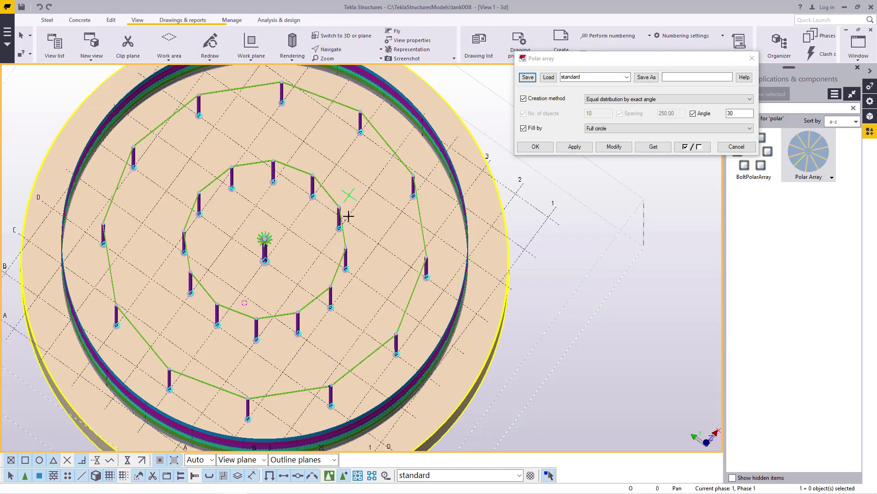
{"action": "middle_click_drag", "start_coordinate": [348, 236], "coordinate": [263, 180], "text": "ctrl"}
{"action": "scroll", "coordinate": [315, 170], "scroll_direction": "up", "scroll_amount": 3}
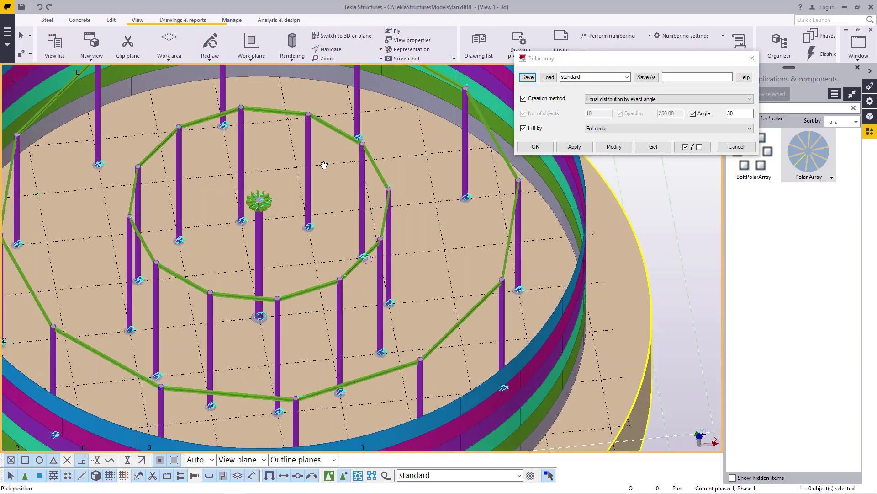
{"action": "middle_click_drag", "start_coordinate": [346, 219], "coordinate": [252, 206], "text": "ctrl"}
{"action": "scroll", "coordinate": [252, 206], "scroll_direction": "down", "scroll_amount": 5}
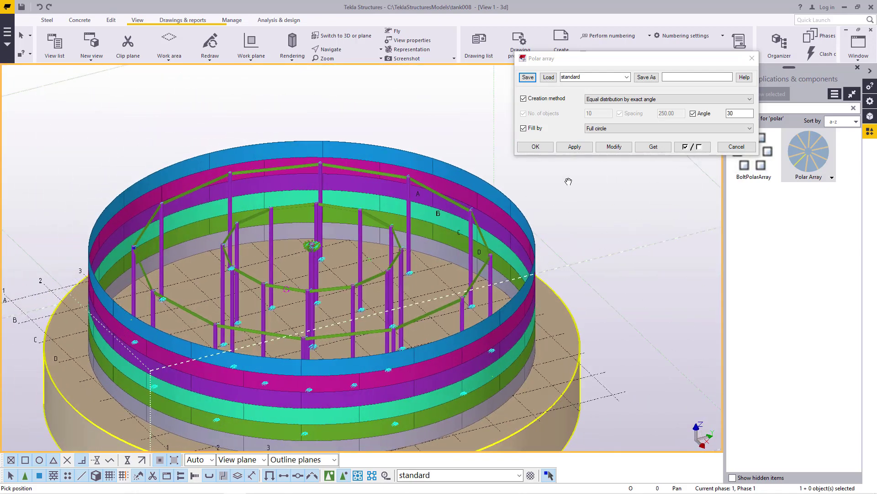
{"action": "left_click", "coordinate": [534, 146]}
{"action": "left_click", "coordinate": [535, 146]}
Step: Inspect the inner and outer beam rings where they meet the column tops, and the brackets on the center column
{"action": "left_click", "coordinate": [496, 136]}
{"action": "scroll", "coordinate": [335, 208], "scroll_direction": "up", "scroll_amount": 10}
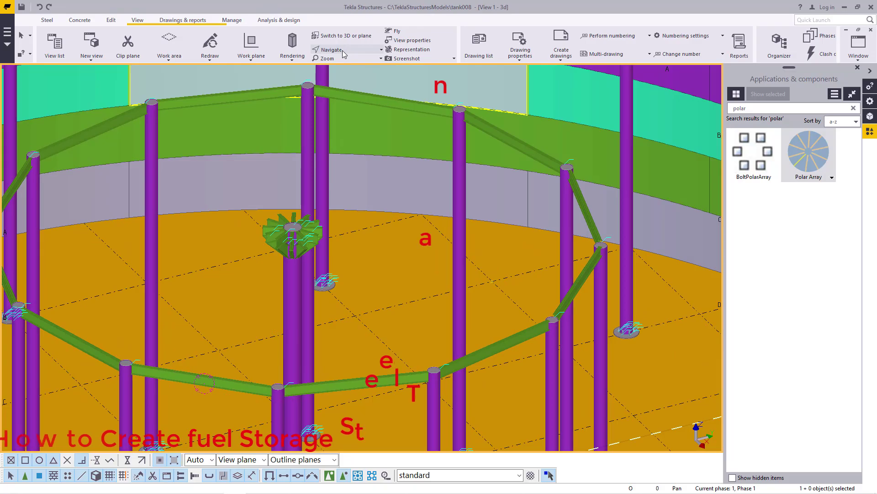
{"action": "scroll", "coordinate": [288, 242], "scroll_direction": "down", "scroll_amount": 10}
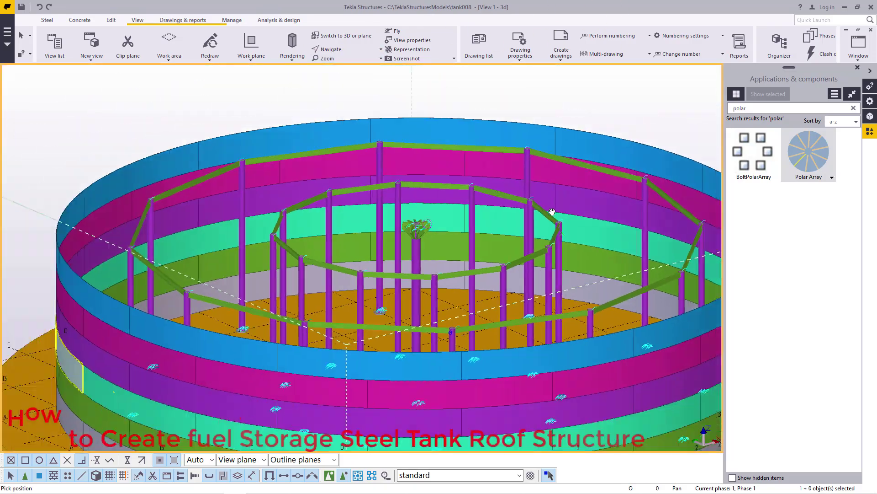
{"action": "middle_click_drag", "start_coordinate": [552, 211], "coordinate": [433, 276], "text": "ctrl"}
{"action": "scroll", "coordinate": [139, 246], "scroll_direction": "up", "scroll_amount": 6}
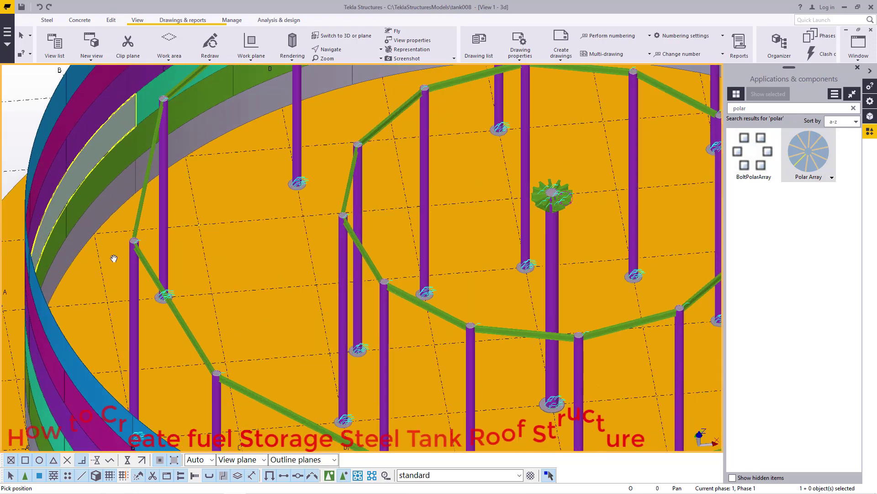
{"action": "left_click", "coordinate": [338, 50]}
{"action": "left_click", "coordinate": [338, 82]}
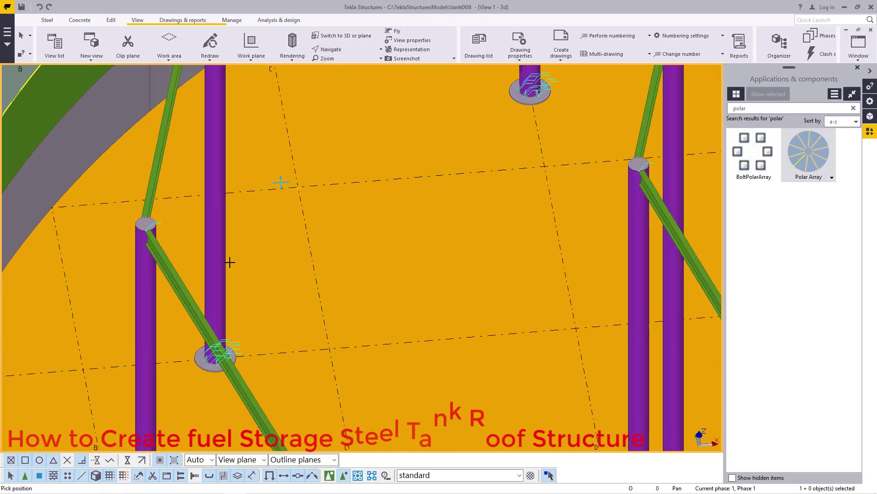
{"action": "scroll", "coordinate": [193, 315], "scroll_direction": "down", "scroll_amount": 10}
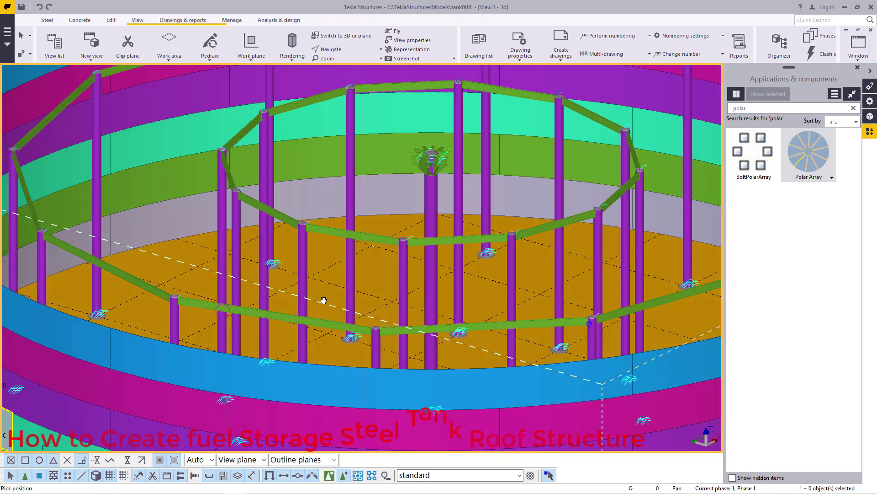
{"action": "middle_click_drag", "start_coordinate": [323, 300], "coordinate": [313, 319], "text": "ctrl"}
{"action": "scroll", "coordinate": [344, 333], "scroll_direction": "down", "scroll_amount": 4}
{"action": "middle_click_drag", "start_coordinate": [355, 300], "coordinate": [399, 291], "text": "ctrl"}
{"action": "scroll", "coordinate": [248, 178], "scroll_direction": "up", "scroll_amount": 8}
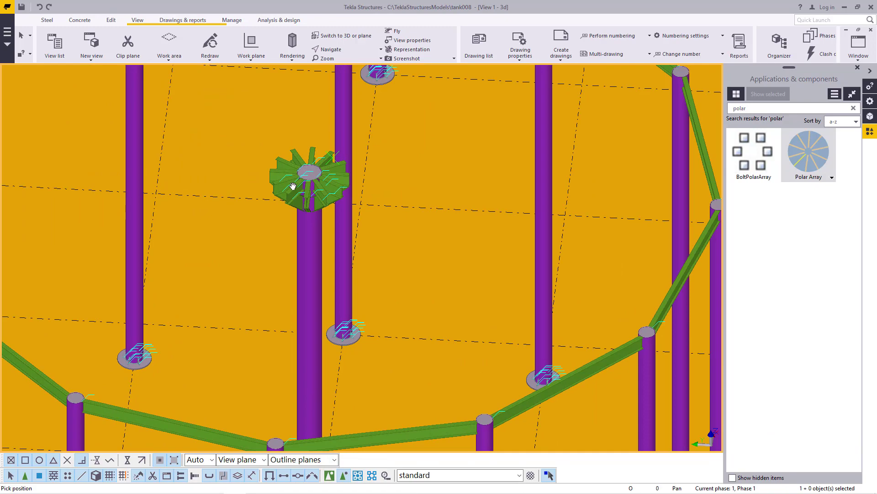
{"action": "scroll", "coordinate": [333, 313], "scroll_direction": "down", "scroll_amount": 5}
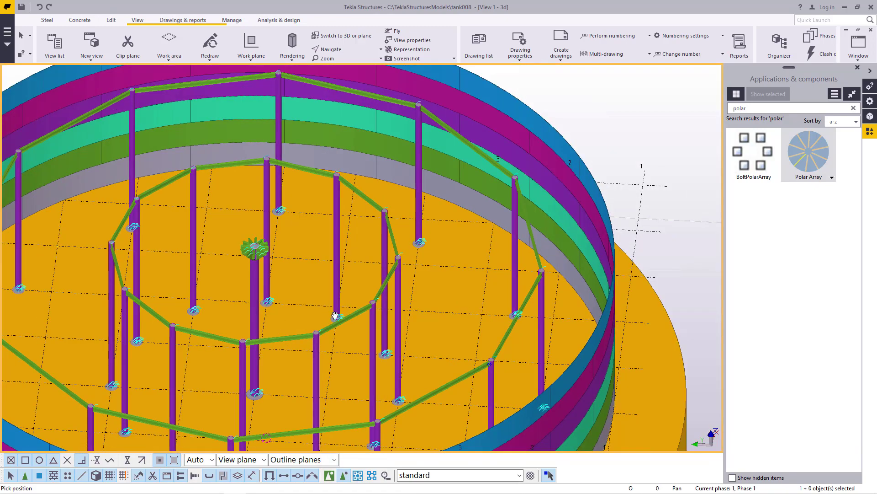
Step: Examine the brackets around the center column's top up close, including their outer flange ends
{"action": "scroll", "coordinate": [283, 265], "scroll_direction": "up", "scroll_amount": 10}
{"action": "scroll", "coordinate": [317, 261], "scroll_direction": "down", "scroll_amount": 8}
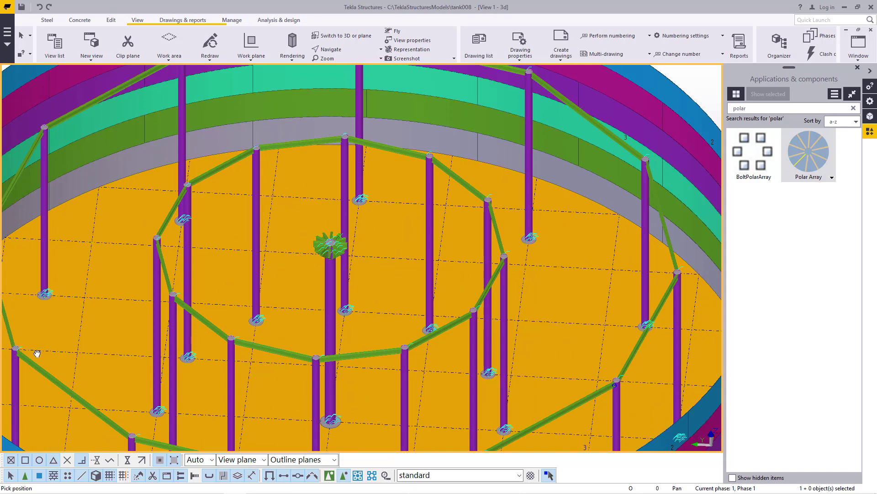
{"action": "scroll", "coordinate": [205, 304], "scroll_direction": "up", "scroll_amount": 8}
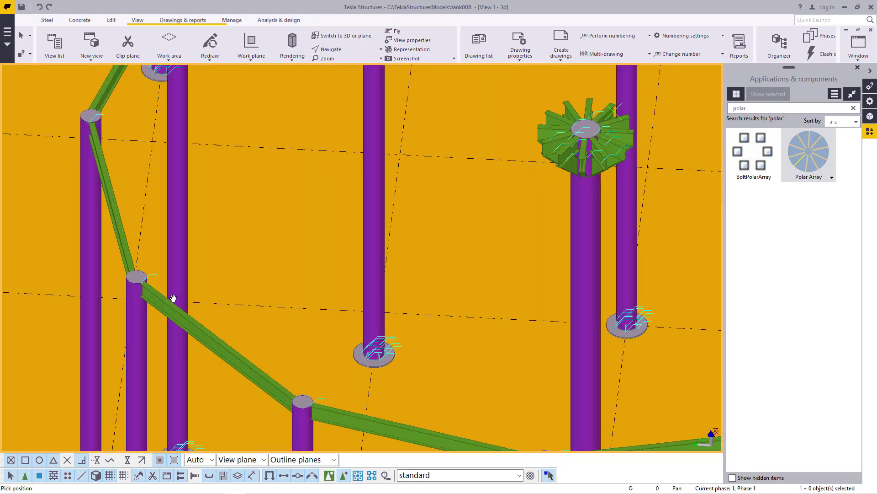
{"action": "right_click", "coordinate": [160, 293]}
{"action": "left_click", "coordinate": [187, 299]}
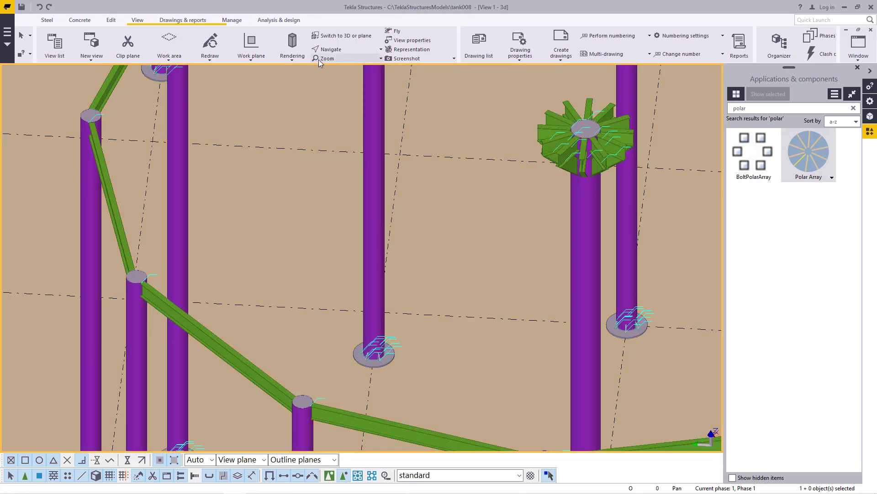
{"action": "left_click", "coordinate": [338, 50]}
{"action": "left_click", "coordinate": [345, 82]}
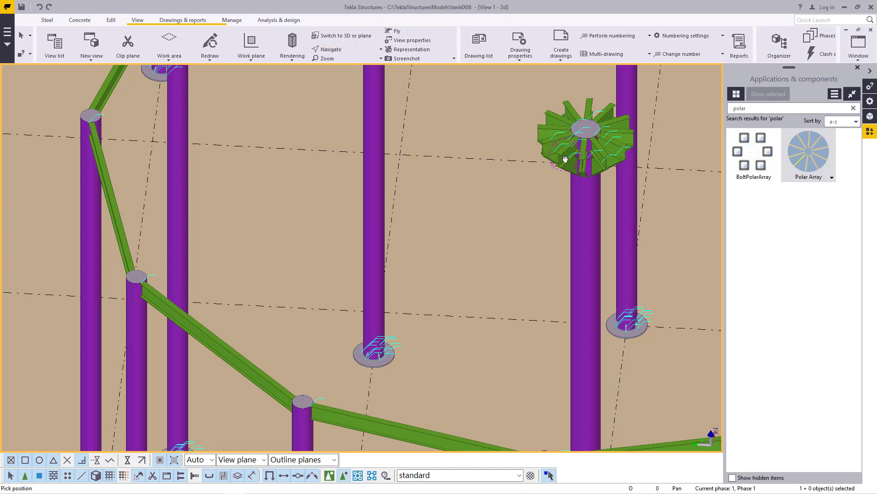
{"action": "middle_click_drag", "start_coordinate": [566, 159], "coordinate": [646, 159], "text": "ctrl"}
{"action": "scroll", "coordinate": [599, 145], "scroll_direction": "up", "scroll_amount": 4}
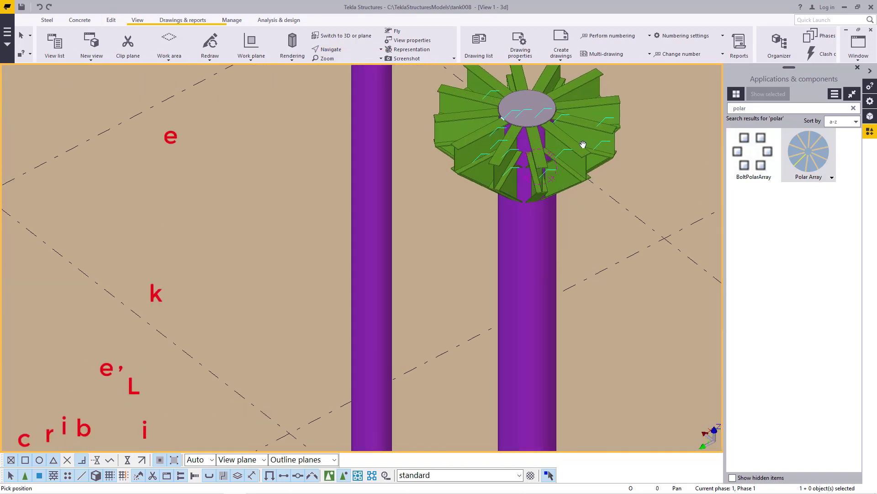
{"action": "middle_click_drag", "start_coordinate": [534, 179], "coordinate": [565, 173], "text": "ctrl"}
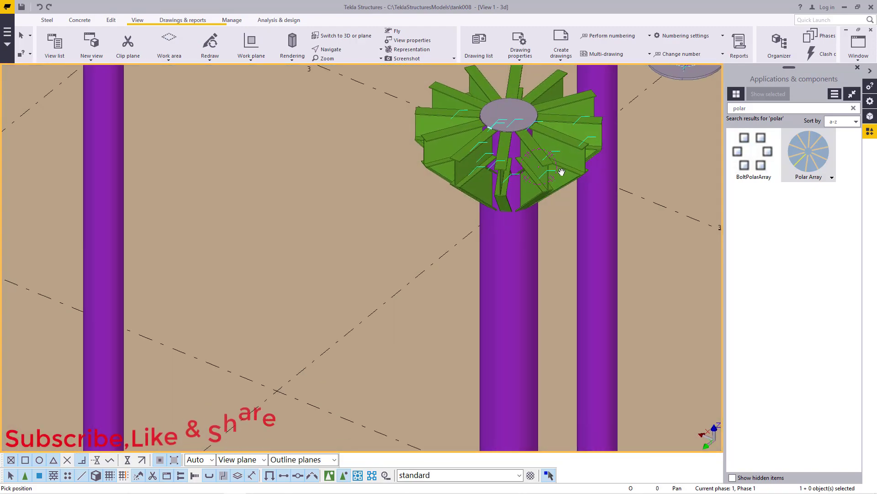
{"action": "scroll", "coordinate": [565, 172], "scroll_direction": "up", "scroll_amount": 3}
{"action": "right_click", "coordinate": [558, 168]}
{"action": "left_click", "coordinate": [573, 174]}
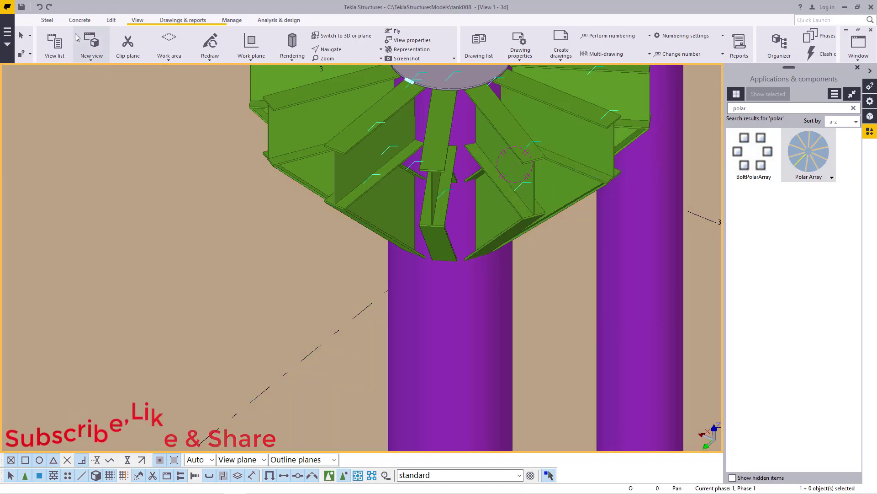
{"action": "left_click", "coordinate": [47, 21]}
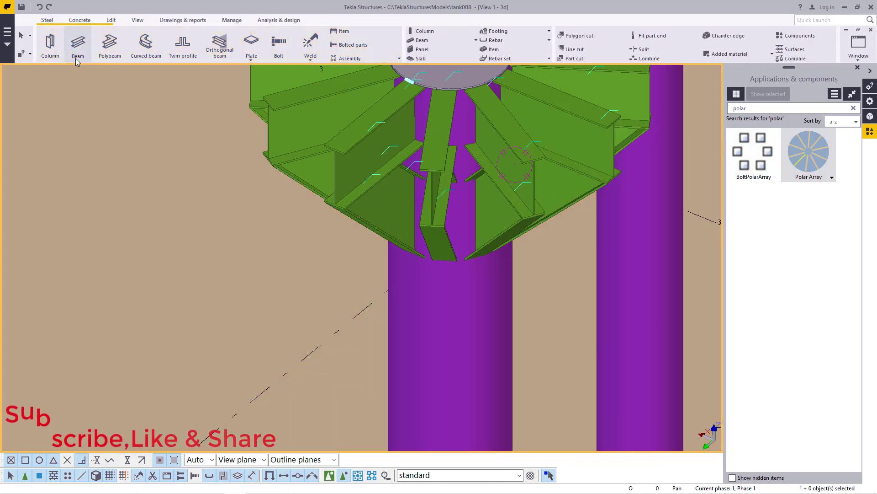
{"action": "scroll", "coordinate": [568, 210], "scroll_direction": "up", "scroll_amount": 6}
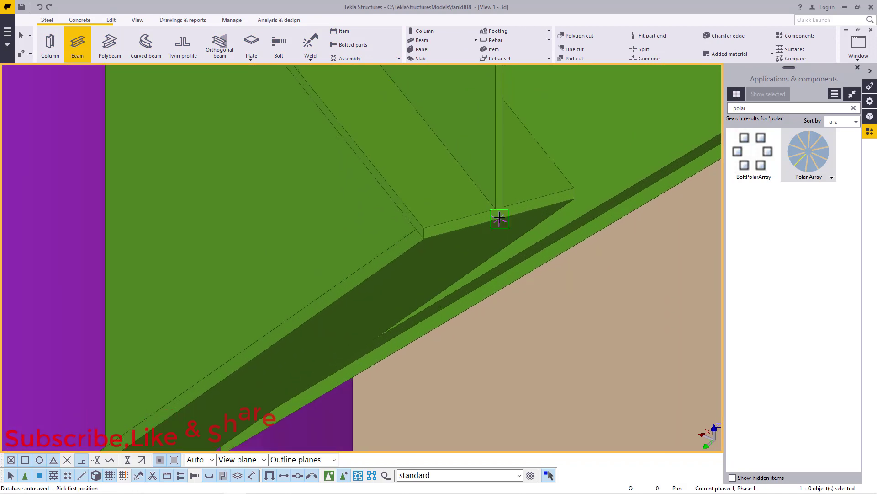
{"action": "scroll", "coordinate": [506, 216], "scroll_direction": "down", "scroll_amount": 8}
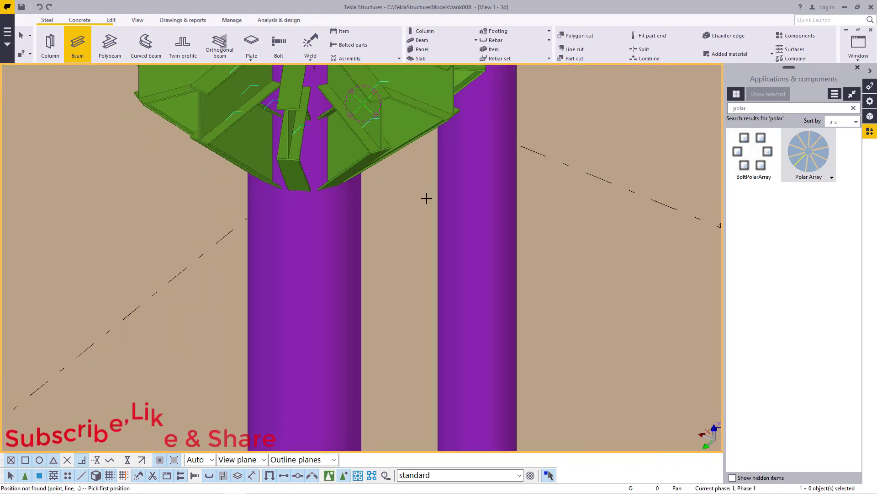
{"action": "right_click", "coordinate": [393, 119]}
{"action": "left_click", "coordinate": [420, 125]}
Step: Model a radial beam about 10,890 mm long from a center-column bracket's end to the top of an inner-ring column
{"action": "scroll", "coordinate": [383, 140], "scroll_direction": "up", "scroll_amount": 6}
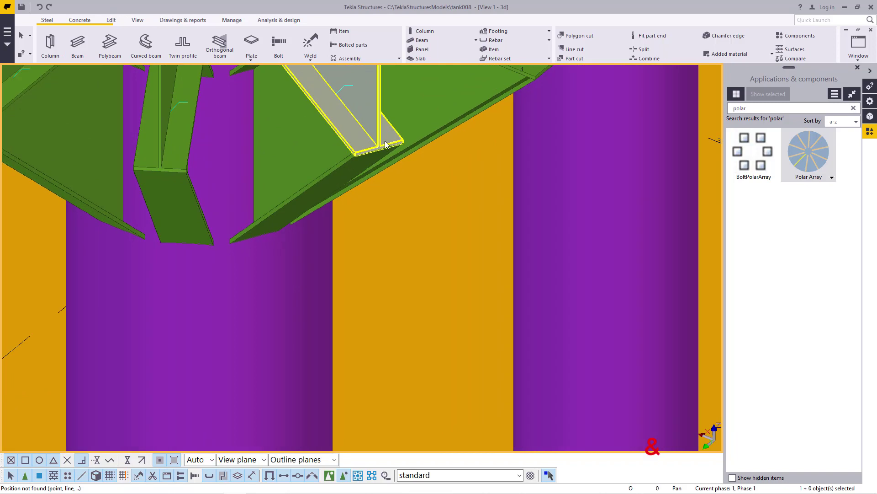
{"action": "scroll", "coordinate": [383, 140], "scroll_direction": "up", "scroll_amount": 3}
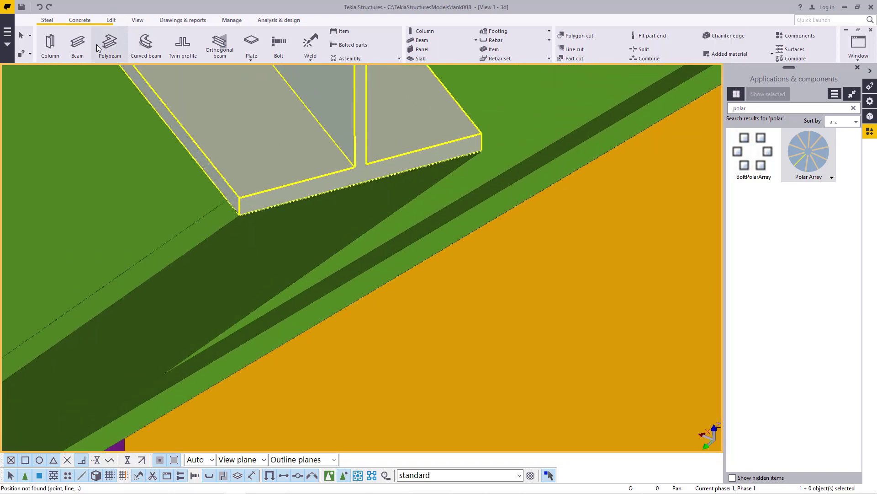
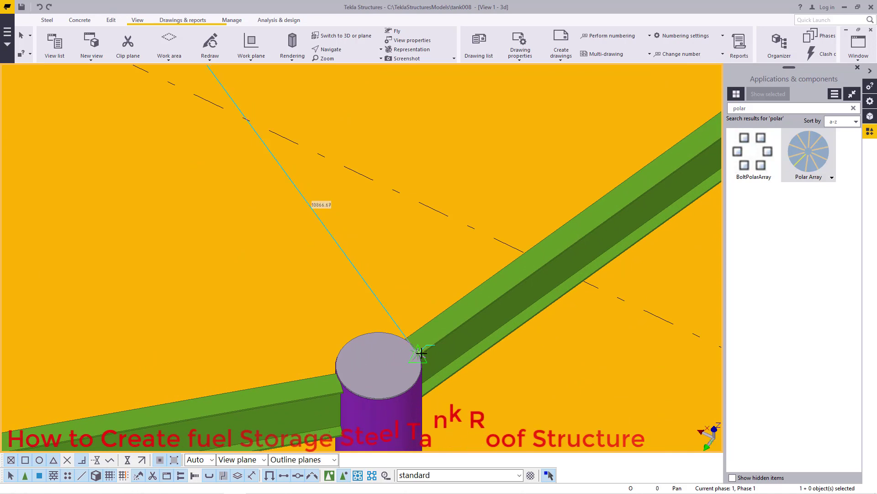
{"action": "scroll", "coordinate": [421, 356], "scroll_direction": "up", "scroll_amount": 2}
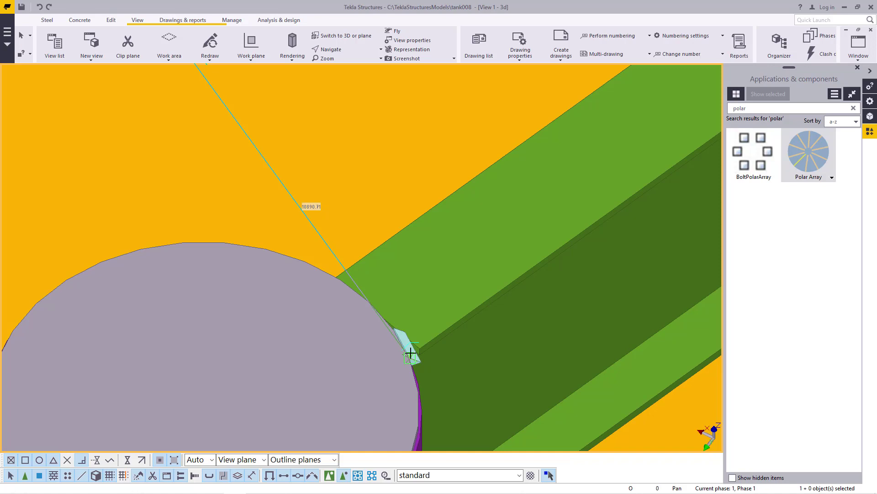
{"action": "left_click", "coordinate": [410, 353]}
{"action": "right_click", "coordinate": [440, 266]}
{"action": "left_click", "coordinate": [455, 272]}
Step: Open the new radial beam's properties and extend its outer end with an end offset Dx of 300
{"action": "left_click", "coordinate": [334, 52]}
{"action": "left_click", "coordinate": [348, 82]}
{"action": "left_click", "coordinate": [392, 286]}
{"action": "mouse_move", "coordinate": [392, 286]}
{"action": "middle_mouse_down", "text": "ctrl"}
{"action": "mouse_move", "coordinate": [306, 199]}
{"action": "mouse_move", "coordinate": [291, 283]}
{"action": "mouse_move", "coordinate": [375, 289]}
{"action": "mouse_move", "coordinate": [310, 279]}
{"action": "mouse_move", "coordinate": [328, 306]}
{"action": "middle_mouse_up", "text": "ctrl"}
{"action": "right_click", "coordinate": [376, 288]}
{"action": "key", "text": "Escape"}
{"action": "double_click", "coordinate": [394, 265]}
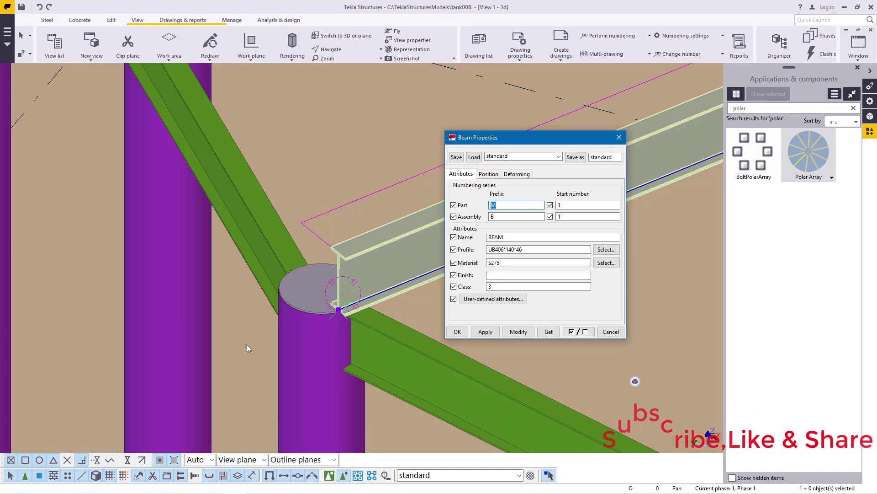
{"action": "left_click", "coordinate": [402, 343]}
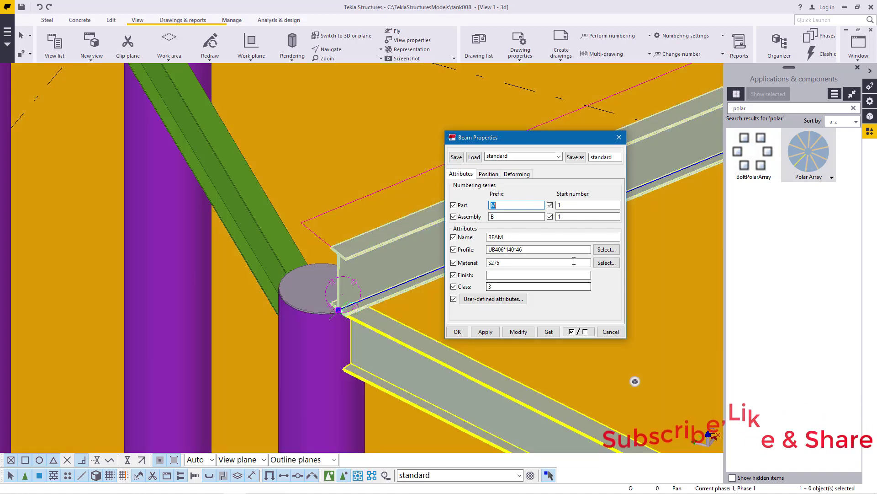
{"action": "left_click", "coordinate": [489, 175]}
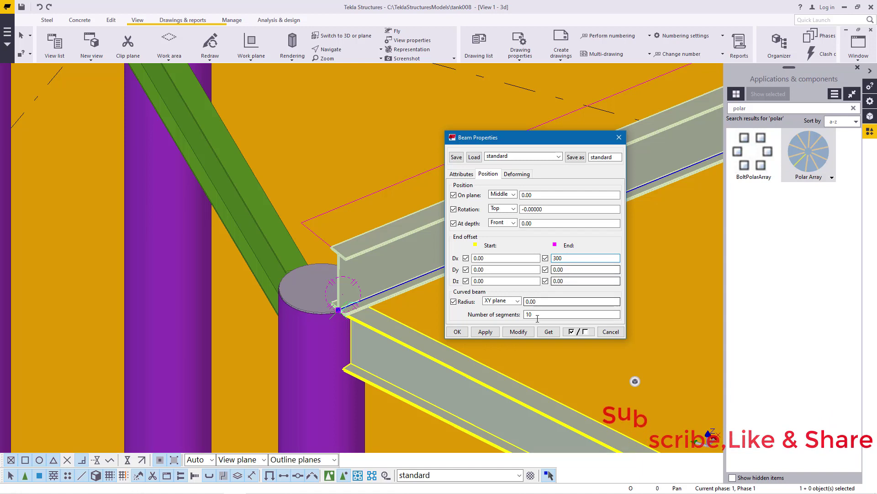
{"action": "left_click", "coordinate": [522, 335]}
Step: Increase the radial beam's end offset Dx to 600, then to 800, and end the editing
{"action": "left_click_drag", "start_coordinate": [569, 258], "coordinate": [557, 258]}
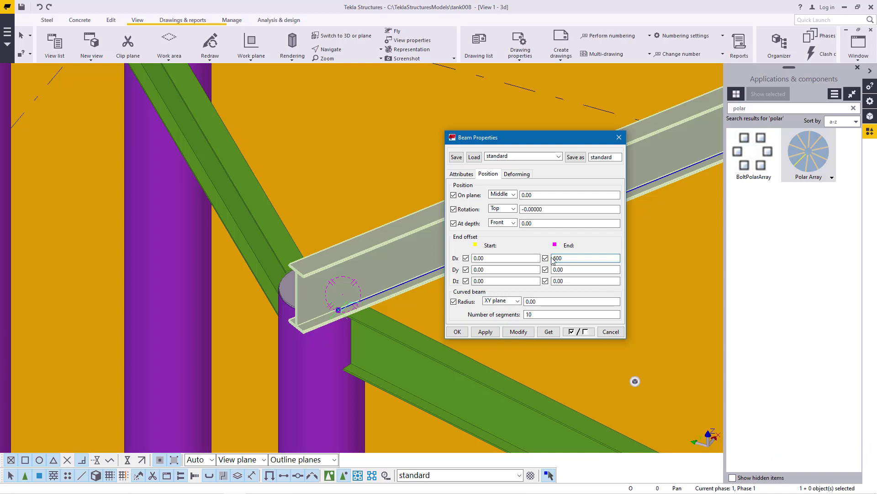
{"action": "left_click", "coordinate": [522, 334]}
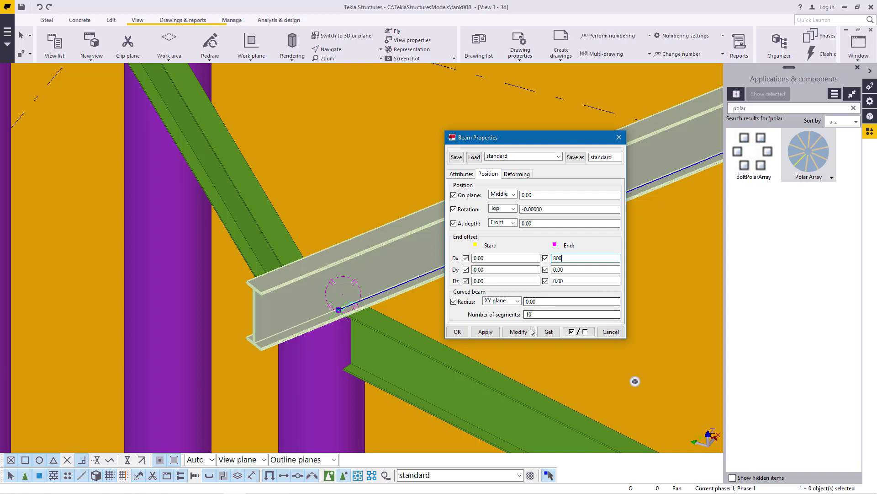
{"action": "right_click", "coordinate": [388, 262]}
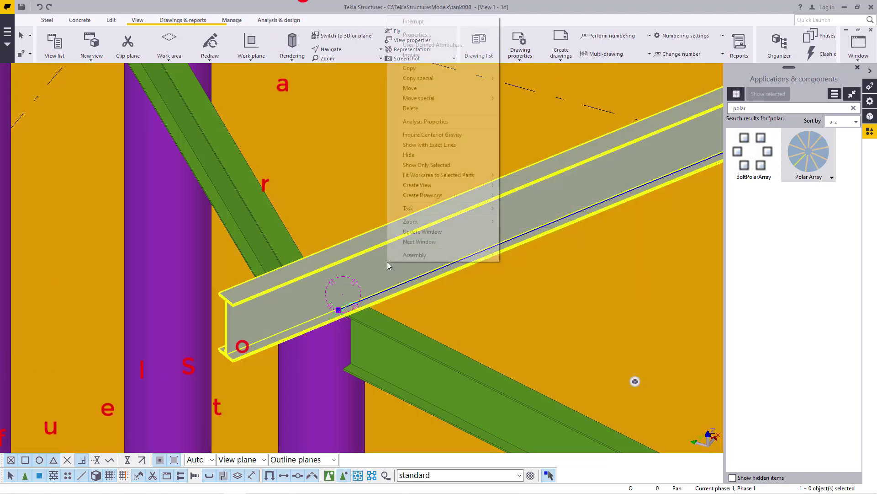
{"action": "left_click", "coordinate": [398, 24]}
Step: Examine how the extended radial beam sits over the inner-ring column and its adjoining ring beams
{"action": "scroll", "coordinate": [394, 334], "scroll_direction": "down", "scroll_amount": 7}
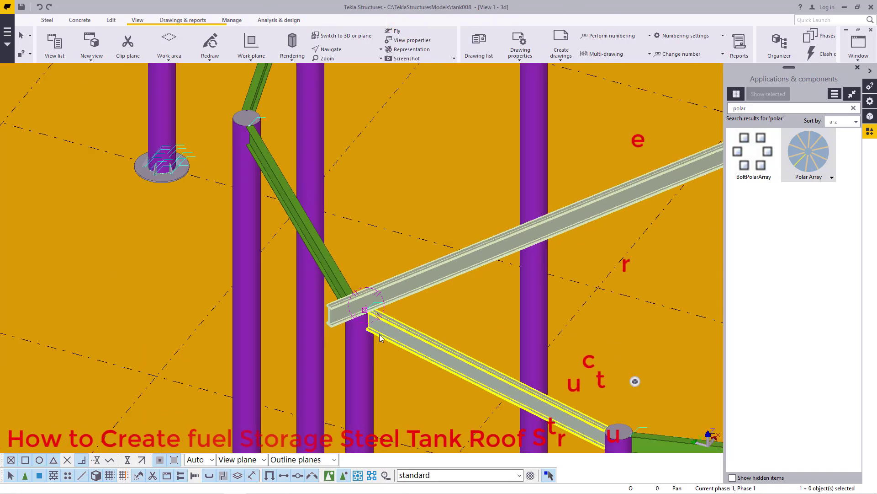
{"action": "scroll", "coordinate": [388, 337], "scroll_direction": "up", "scroll_amount": 10}
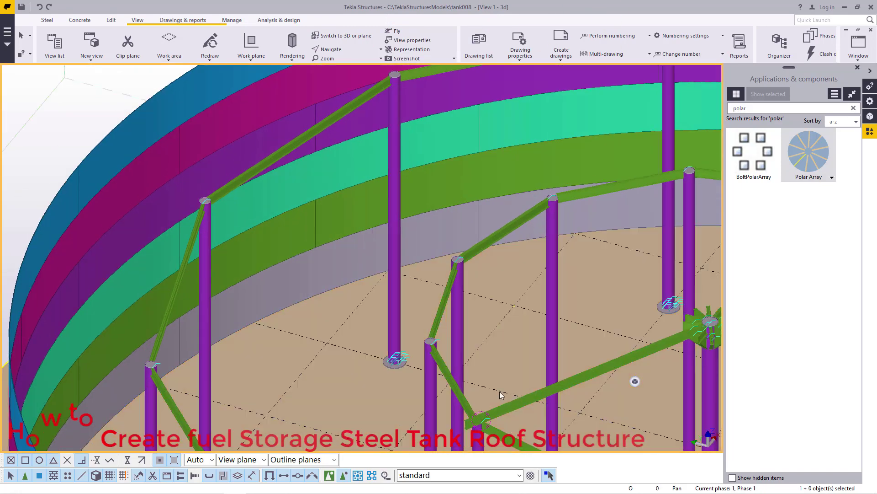
{"action": "scroll", "coordinate": [389, 355], "scroll_direction": "down", "scroll_amount": 6}
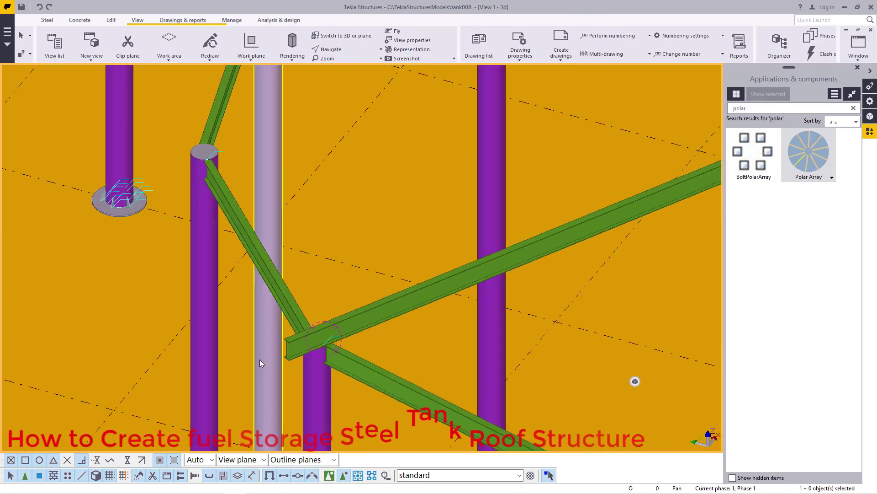
{"action": "scroll", "coordinate": [336, 337], "scroll_direction": "down", "scroll_amount": 3}
{"action": "scroll", "coordinate": [587, 246], "scroll_direction": "up", "scroll_amount": 10}
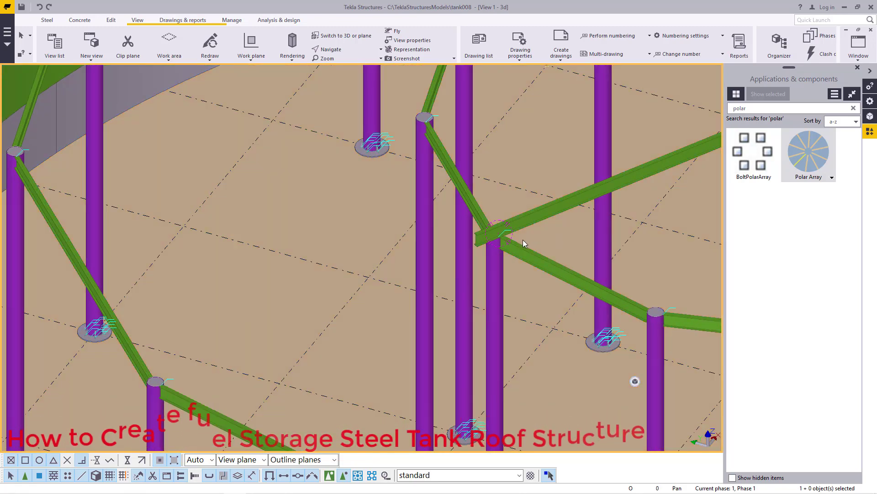
{"action": "scroll", "coordinate": [520, 240], "scroll_direction": "up", "scroll_amount": 2}
{"action": "scroll", "coordinate": [519, 241], "scroll_direction": "down", "scroll_amount": 4}
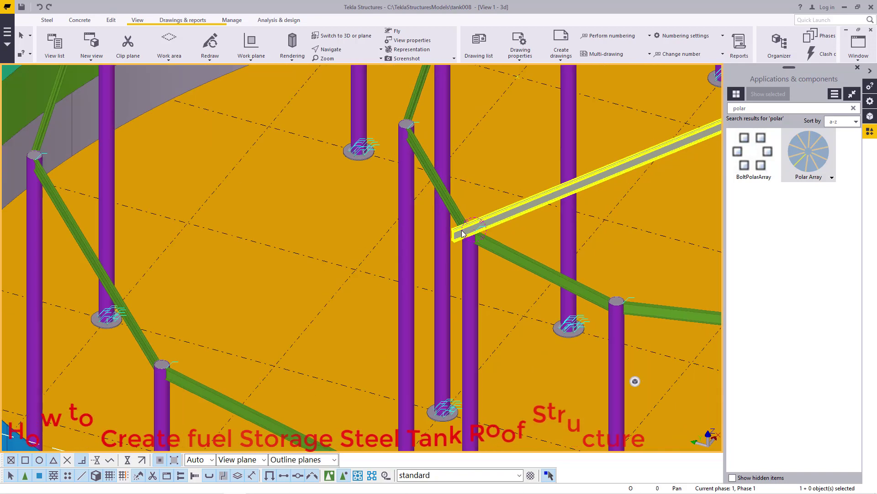
{"action": "scroll", "coordinate": [485, 239], "scroll_direction": "up", "scroll_amount": 4}
{"action": "scroll", "coordinate": [483, 236], "scroll_direction": "up", "scroll_amount": 5}
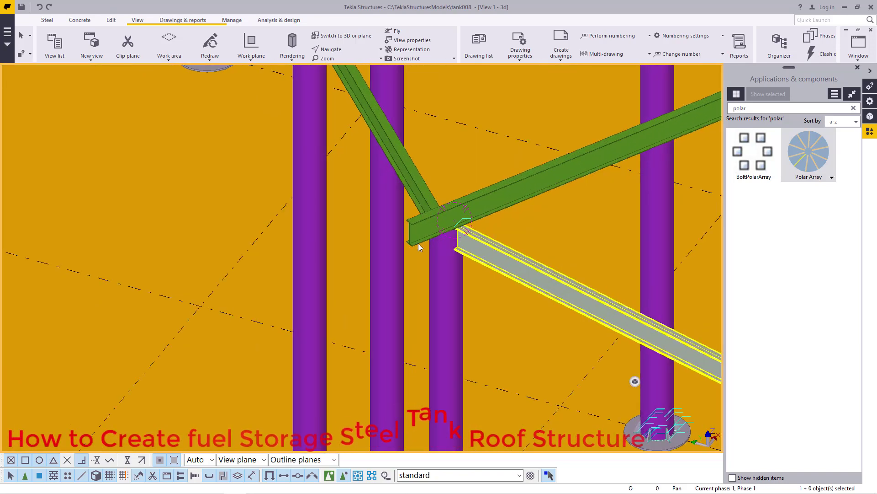
{"action": "scroll", "coordinate": [450, 242], "scroll_direction": "down", "scroll_amount": 4}
{"action": "scroll", "coordinate": [536, 280], "scroll_direction": "up", "scroll_amount": 5}
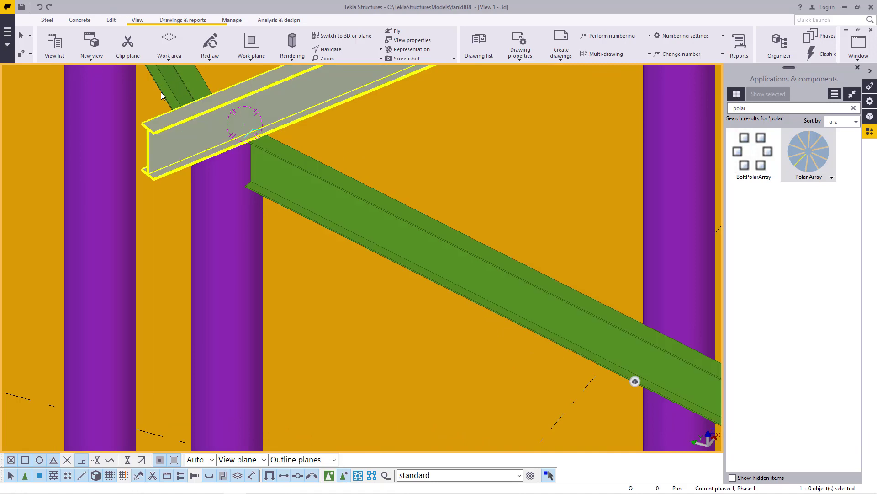
Step: Place one division point along the inner-ring beam beside the radial beam, using Points On line with 1 point
{"action": "left_click", "coordinate": [126, 105]}
{"action": "left_click", "coordinate": [111, 20]}
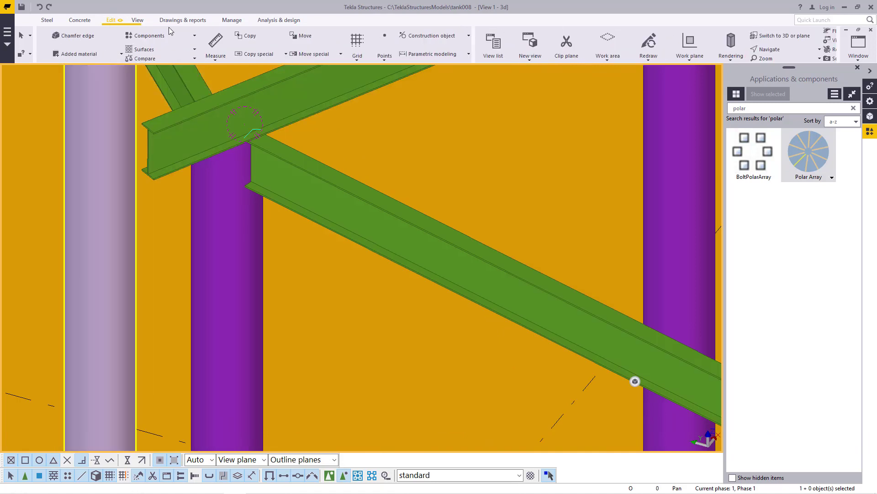
{"action": "left_click", "coordinate": [516, 60]}
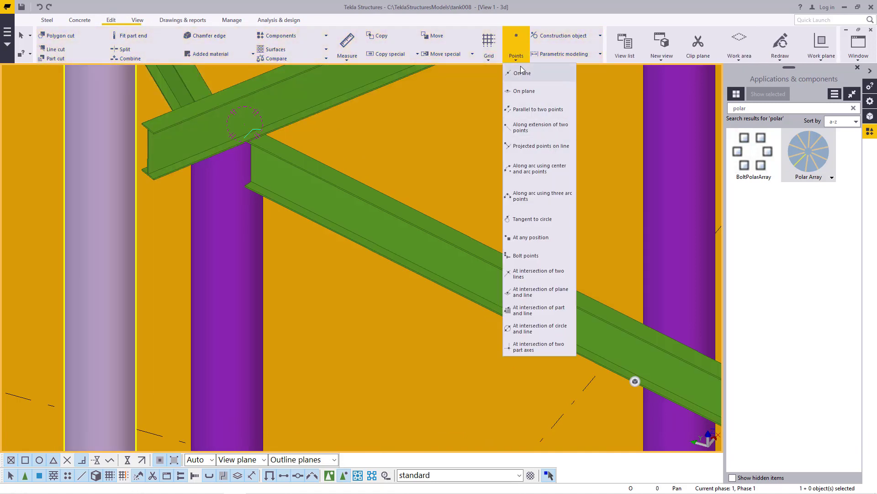
{"action": "left_click", "coordinate": [540, 90]}
{"action": "scroll", "coordinate": [546, 281], "scroll_direction": "up", "scroll_amount": 5}
{"action": "scroll", "coordinate": [552, 269], "scroll_direction": "up", "scroll_amount": 3}
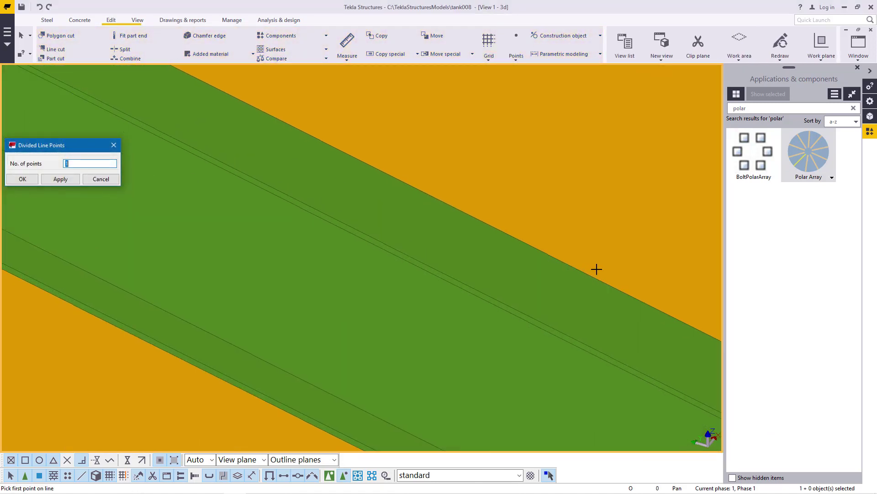
{"action": "left_click", "coordinate": [611, 288]}
{"action": "right_click", "coordinate": [563, 335]}
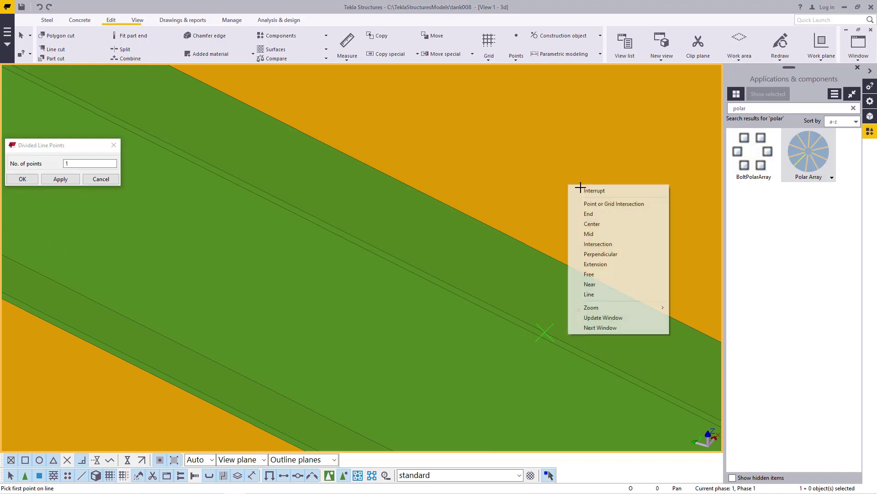
{"action": "left_click", "coordinate": [594, 190]}
{"action": "left_click", "coordinate": [64, 180]}
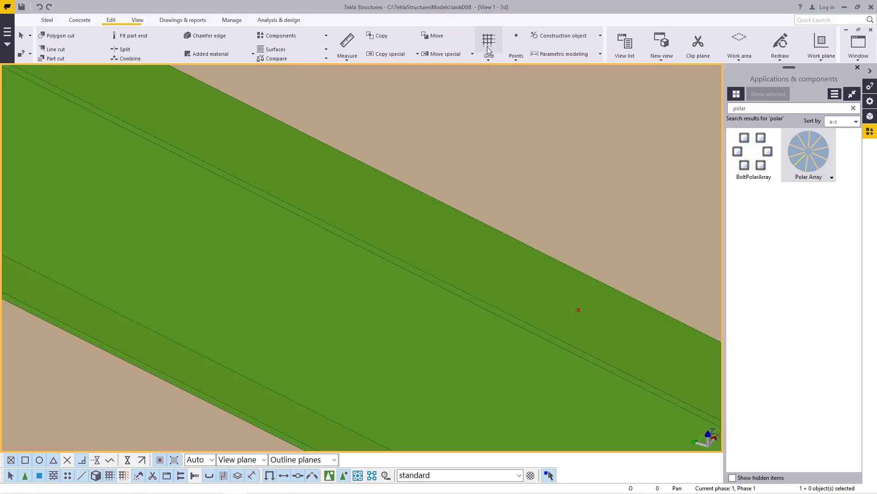
Step: Place one division point along the facing outer-ring beam, using Points On line with 1 point
{"action": "left_click", "coordinate": [513, 56]}
{"action": "left_click", "coordinate": [530, 73]}
{"action": "scroll", "coordinate": [496, 147], "scroll_direction": "down", "scroll_amount": 7}
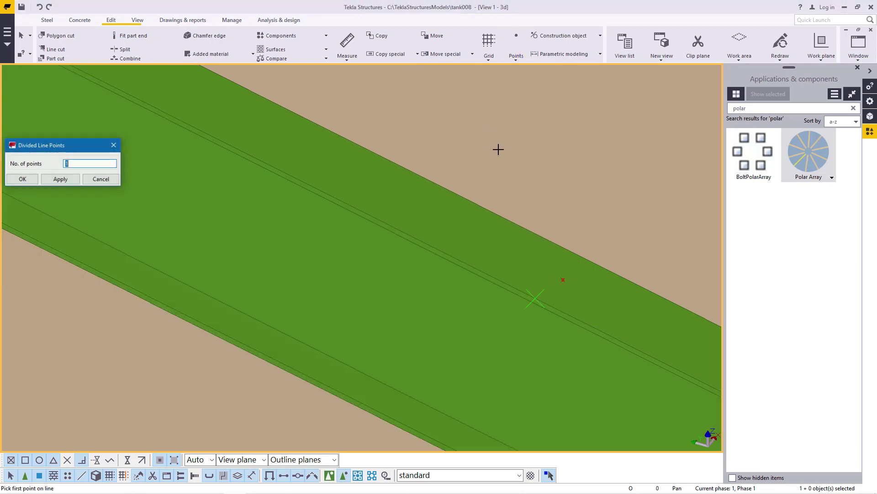
{"action": "scroll", "coordinate": [522, 163], "scroll_direction": "down", "scroll_amount": 3}
{"action": "scroll", "coordinate": [361, 301], "scroll_direction": "up", "scroll_amount": 10}
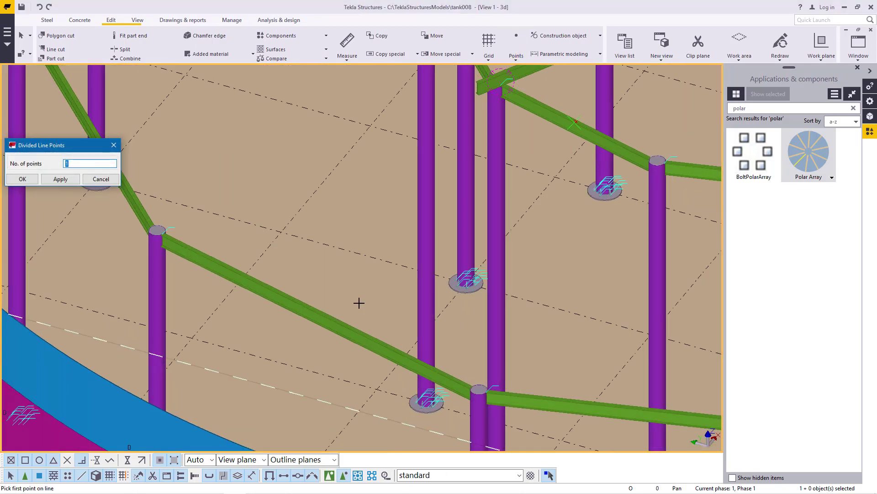
{"action": "scroll", "coordinate": [293, 311], "scroll_direction": "up", "scroll_amount": 5}
{"action": "left_click", "coordinate": [300, 299]}
{"action": "right_click", "coordinate": [409, 209]}
{"action": "left_click", "coordinate": [428, 216]}
Step: Model a steel beam from the inner-ring beam's division point to the division point on the facing outer-ring beam
{"action": "scroll", "coordinate": [259, 317], "scroll_direction": "down", "scroll_amount": 3}
{"action": "scroll", "coordinate": [259, 317], "scroll_direction": "up", "scroll_amount": 5}
{"action": "left_click", "coordinate": [47, 20]}
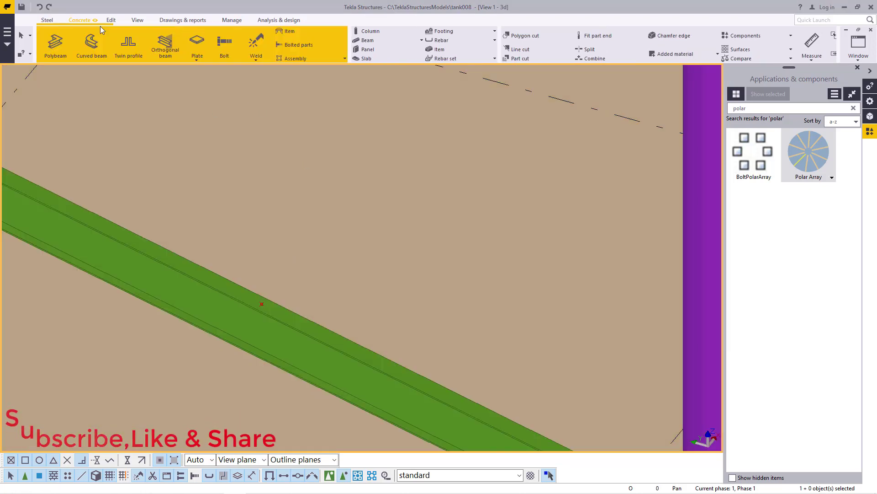
{"action": "left_click", "coordinate": [77, 43]}
{"action": "scroll", "coordinate": [207, 345], "scroll_direction": "down", "scroll_amount": 2}
{"action": "scroll", "coordinate": [219, 344], "scroll_direction": "down", "scroll_amount": 4}
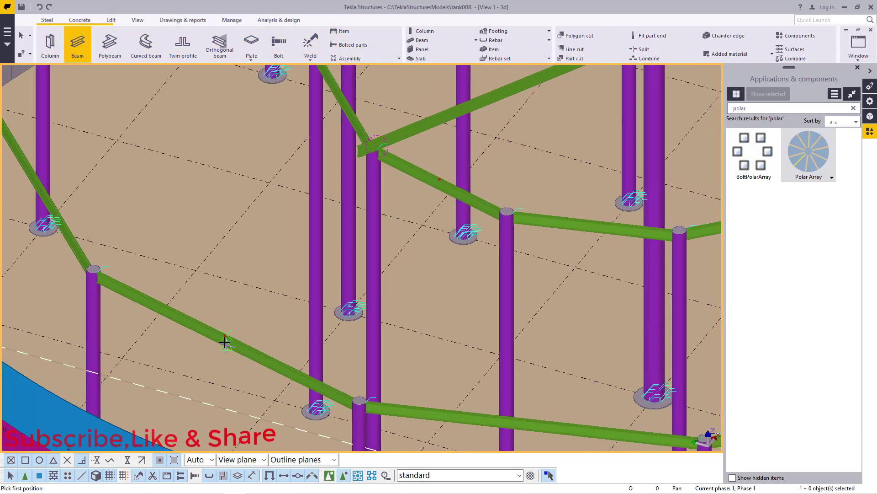
{"action": "scroll", "coordinate": [347, 224], "scroll_direction": "up", "scroll_amount": 6}
{"action": "scroll", "coordinate": [335, 220], "scroll_direction": "up", "scroll_amount": 6}
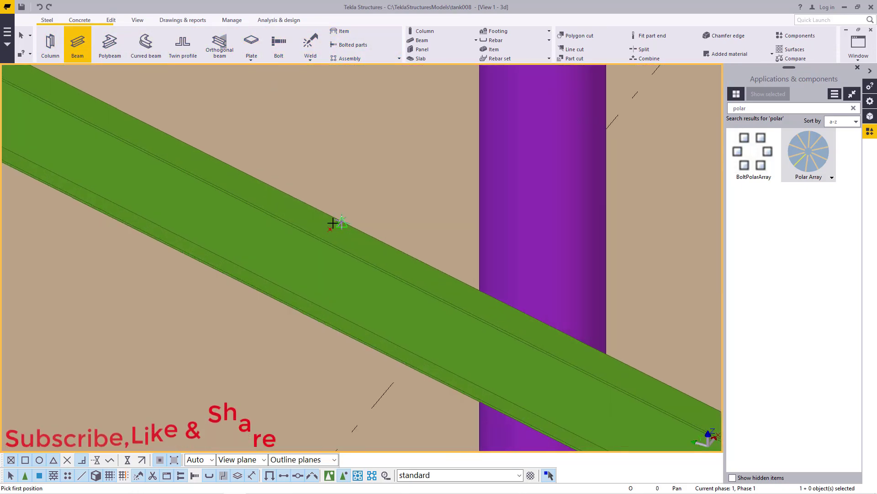
{"action": "left_click", "coordinate": [345, 220]}
{"action": "scroll", "coordinate": [480, 148], "scroll_direction": "down", "scroll_amount": 8}
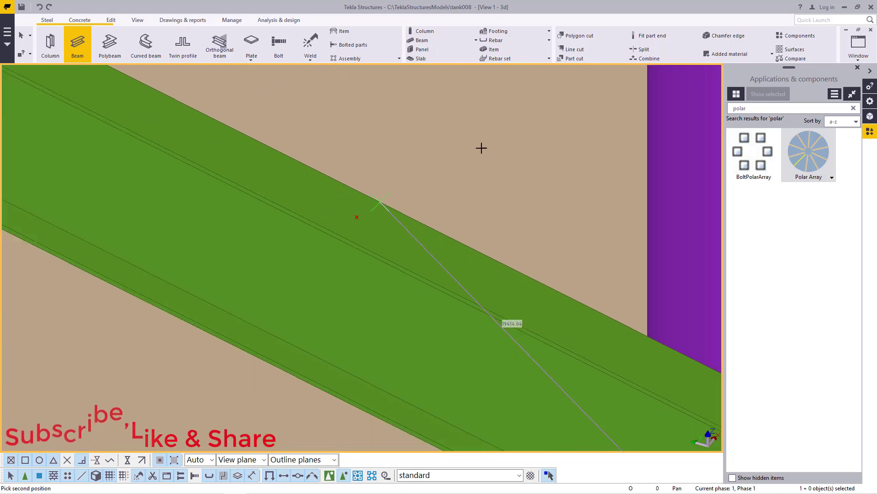
{"action": "scroll", "coordinate": [285, 290], "scroll_direction": "up", "scroll_amount": 10}
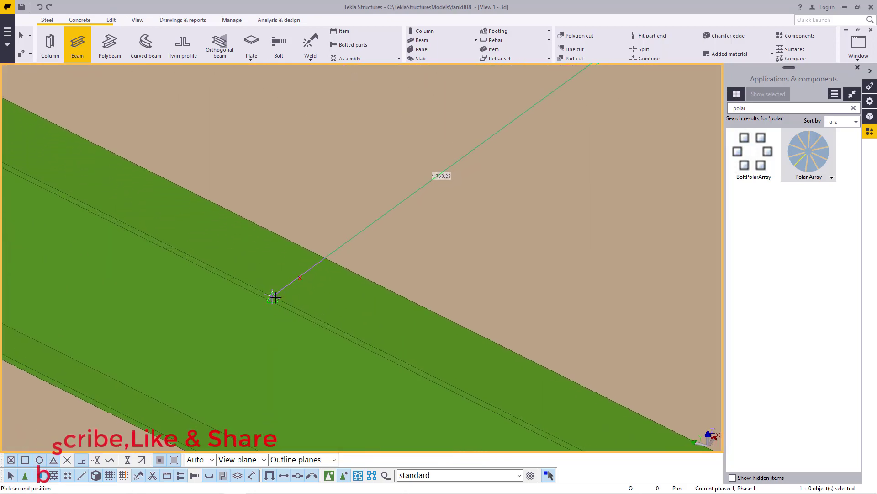
{"action": "left_click", "coordinate": [274, 296]}
{"action": "right_click", "coordinate": [302, 238]}
{"action": "left_click", "coordinate": [332, 247]}
{"action": "scroll", "coordinate": [278, 295], "scroll_direction": "down", "scroll_amount": 10}
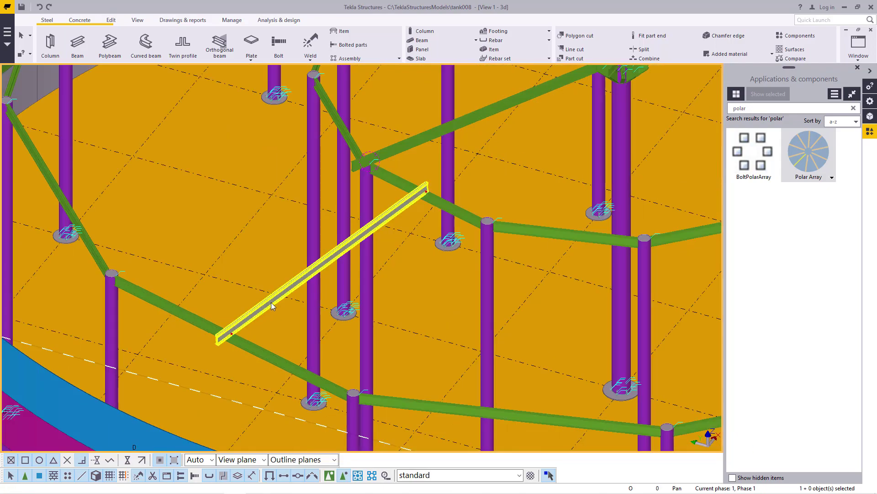
{"action": "left_click", "coordinate": [200, 379]}
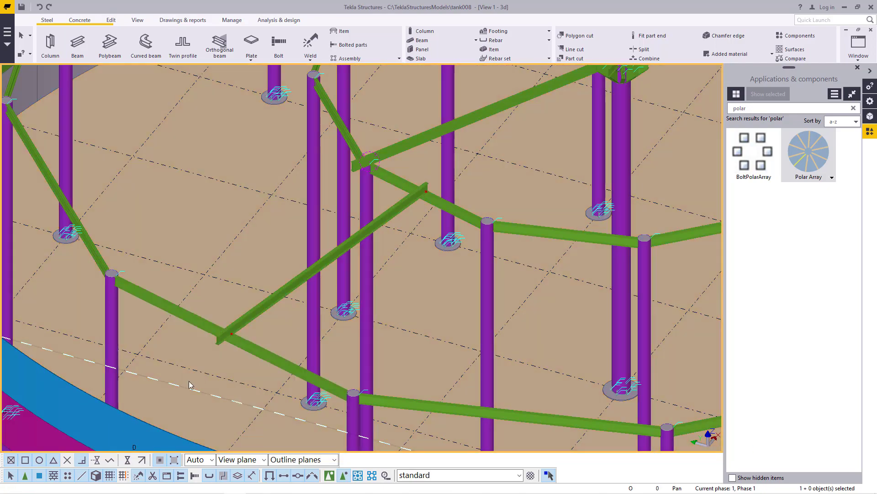
Step: Examine how the new beam sits on the inner-ring and outer-ring beams, checking the supporting outer-ring beam
{"action": "left_click", "coordinate": [276, 297]}
{"action": "scroll", "coordinate": [295, 305], "scroll_direction": "down", "scroll_amount": 5}
{"action": "left_click", "coordinate": [262, 333]}
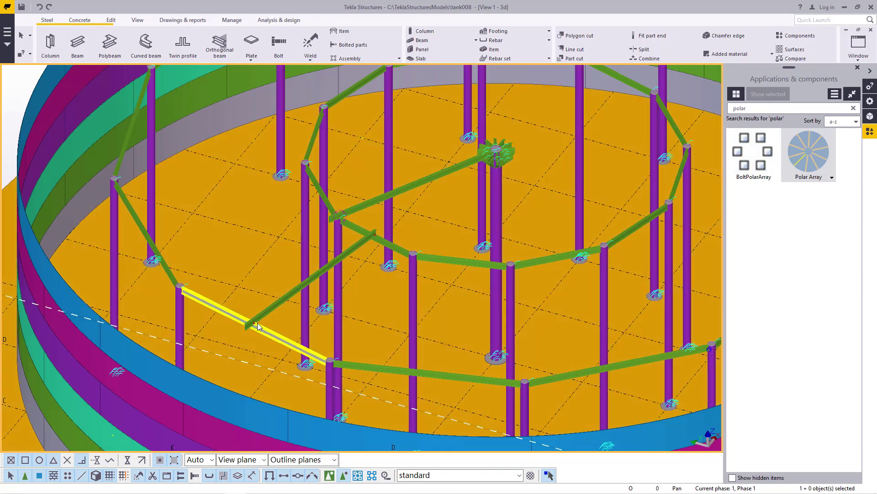
{"action": "scroll", "coordinate": [261, 322], "scroll_direction": "up", "scroll_amount": 5}
{"action": "key", "text": "Escape"}
{"action": "left_click", "coordinate": [266, 322]}
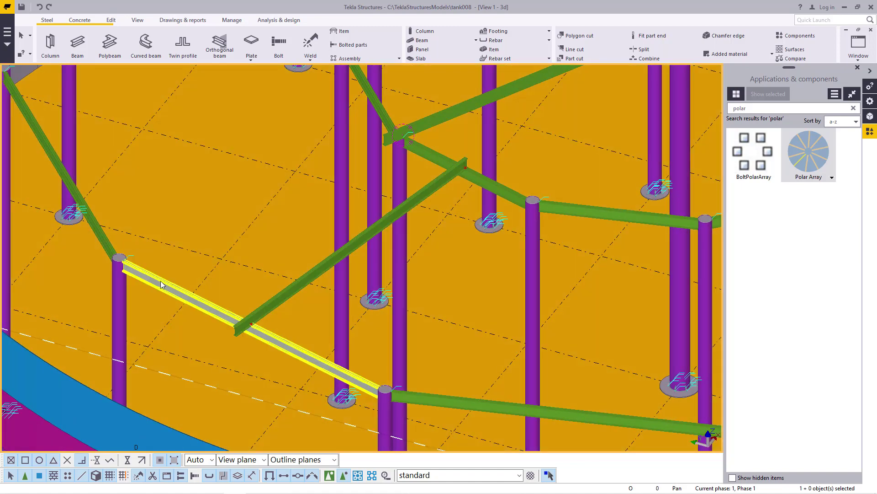
{"action": "scroll", "coordinate": [304, 323], "scroll_direction": "down", "scroll_amount": 4}
{"action": "scroll", "coordinate": [294, 315], "scroll_direction": "up", "scroll_amount": 2}
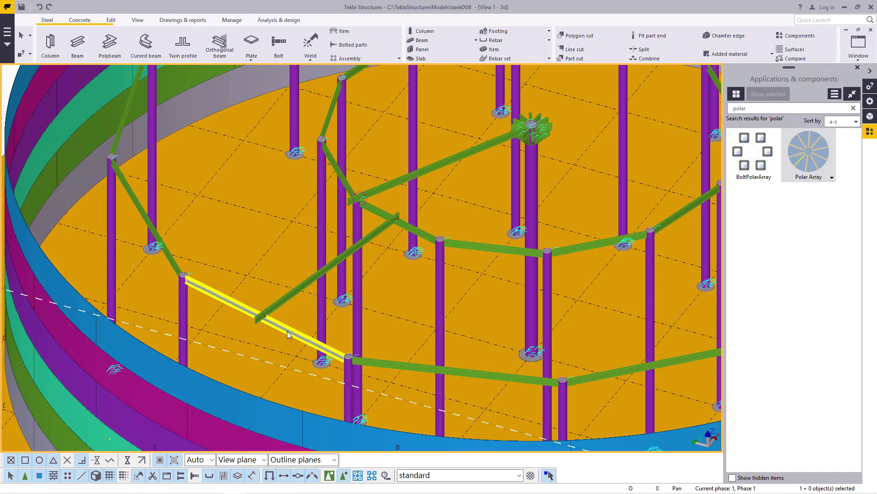
{"action": "key", "text": "Escape"}
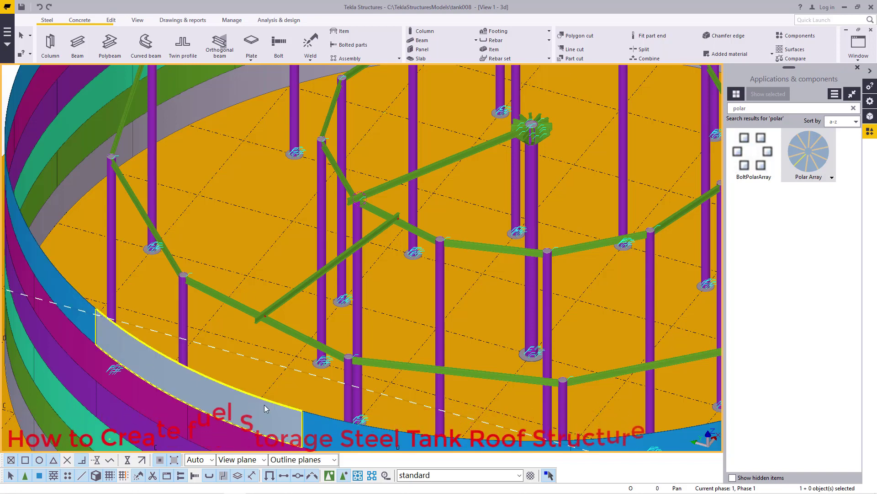
{"action": "scroll", "coordinate": [294, 324], "scroll_direction": "up", "scroll_amount": 2}
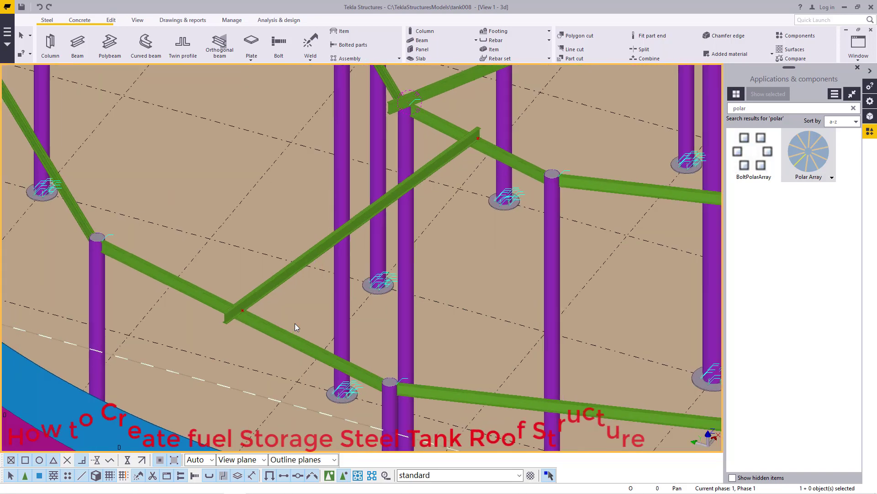
{"action": "scroll", "coordinate": [239, 346], "scroll_direction": "down", "scroll_amount": 3}
{"action": "scroll", "coordinate": [394, 215], "scroll_direction": "up", "scroll_amount": 3}
{"action": "scroll", "coordinate": [394, 215], "scroll_direction": "up", "scroll_amount": 2}
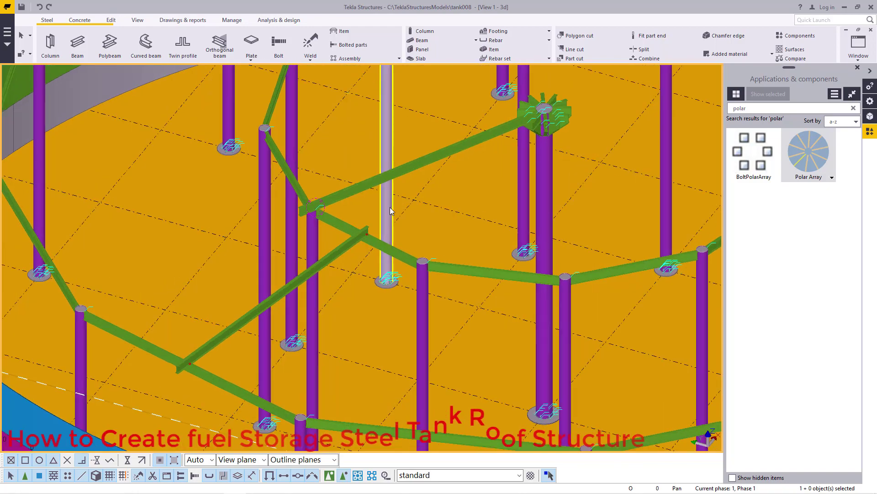
{"action": "left_click", "coordinate": [137, 20]}
{"action": "left_click", "coordinate": [338, 51]}
{"action": "left_click", "coordinate": [346, 81]}
{"action": "mouse_move", "coordinate": [386, 245]}
{"action": "left_mouse_down"}
{"action": "mouse_move", "coordinate": [507, 249]}
{"action": "mouse_move", "coordinate": [431, 257]}
{"action": "mouse_move", "coordinate": [374, 243]}
{"action": "left_mouse_up"}
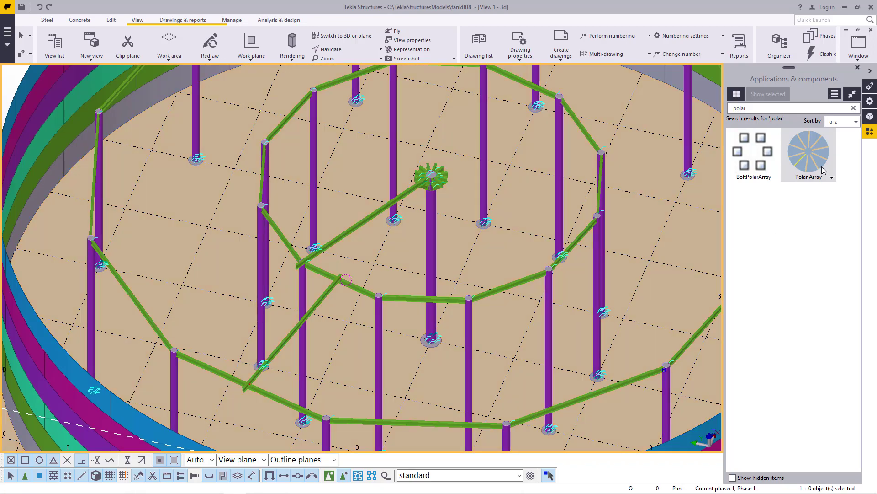
{"action": "double_click", "coordinate": [809, 155]}
{"action": "scroll", "coordinate": [331, 265], "scroll_direction": "down", "scroll_amount": 5}
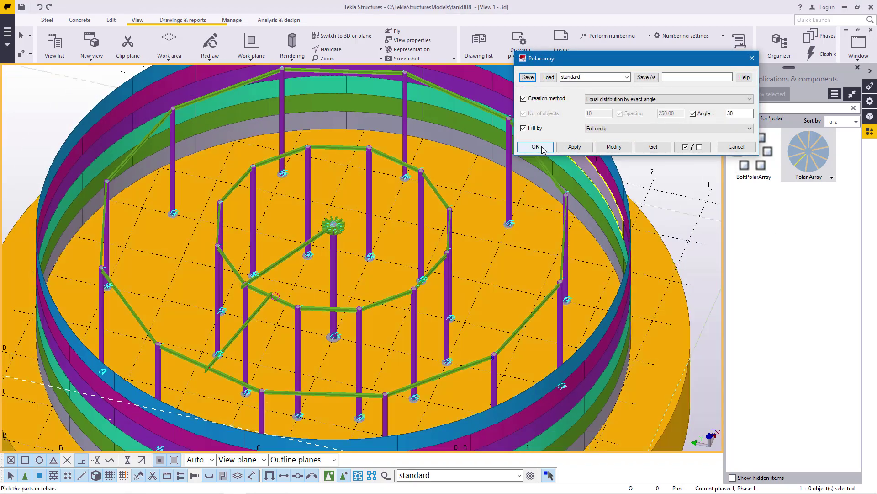
{"action": "left_click", "coordinate": [543, 150]}
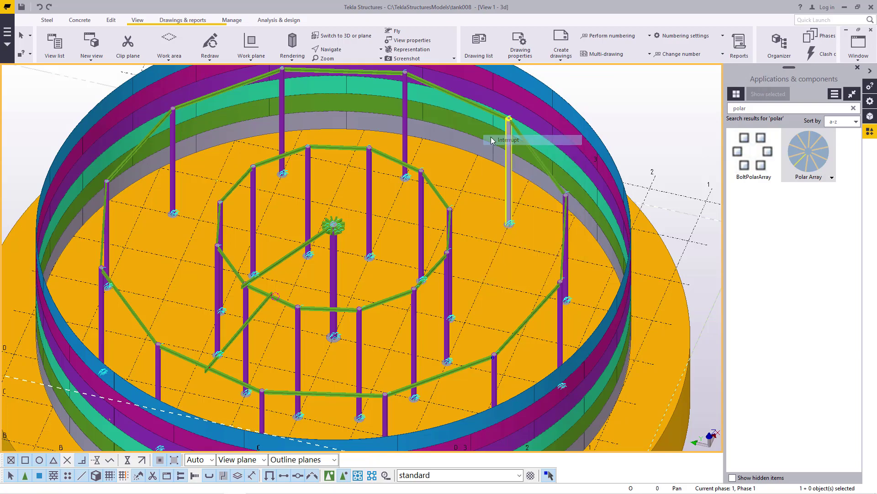
Step: Place reference points at grid intersections just outside the outer beam ring
{"action": "left_click", "coordinate": [330, 49]}
{"action": "left_click", "coordinate": [345, 67]}
{"action": "left_click_drag", "start_coordinate": [354, 237], "coordinate": [355, 282]}
{"action": "scroll", "coordinate": [373, 278], "scroll_direction": "down", "scroll_amount": 3}
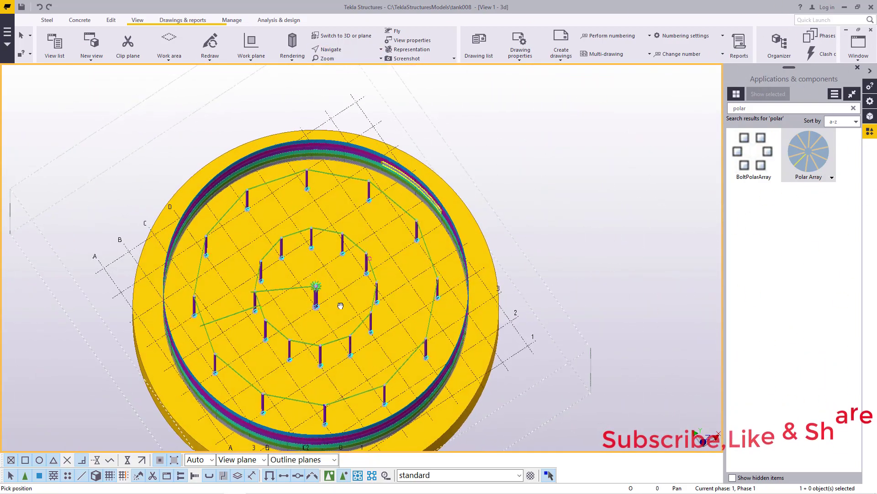
{"action": "left_click_drag", "start_coordinate": [324, 321], "coordinate": [293, 323]}
{"action": "right_click", "coordinate": [675, 112]}
{"action": "left_click", "coordinate": [681, 112]}
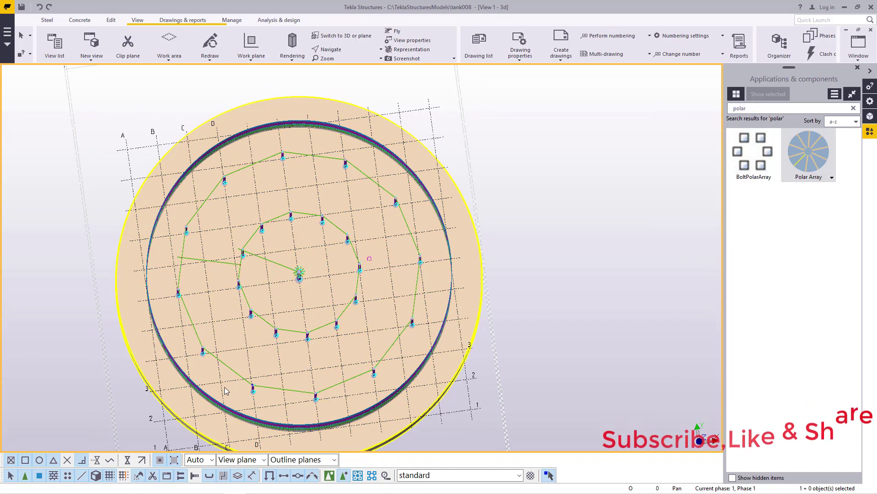
{"action": "left_click", "coordinate": [111, 20]}
{"action": "left_click", "coordinate": [516, 44]}
{"action": "left_click", "coordinate": [549, 235]}
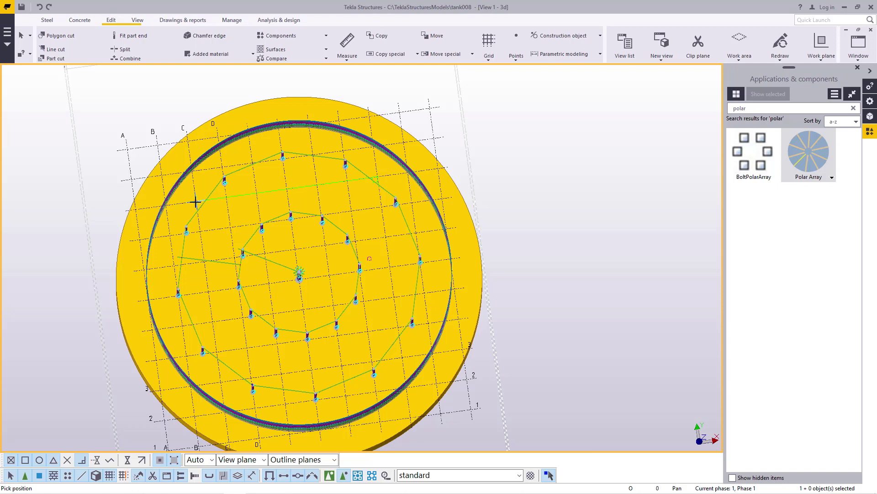
{"action": "right_click", "coordinate": [572, 126]}
{"action": "left_click", "coordinate": [601, 131]}
Step: Polar-array both radial beams over the full circle by an exact angle of 30, defining the circle with three grid intersections outside the outer ring
{"action": "double_click", "coordinate": [806, 158]}
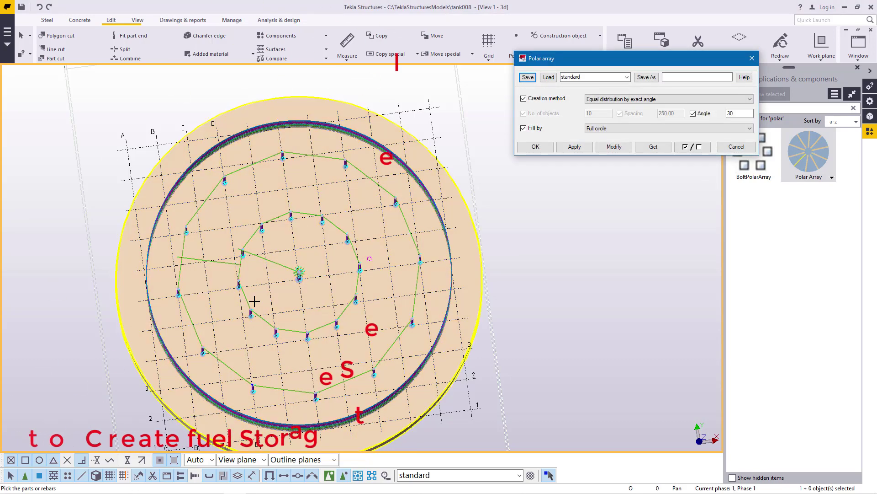
{"action": "left_click", "coordinate": [197, 259]}
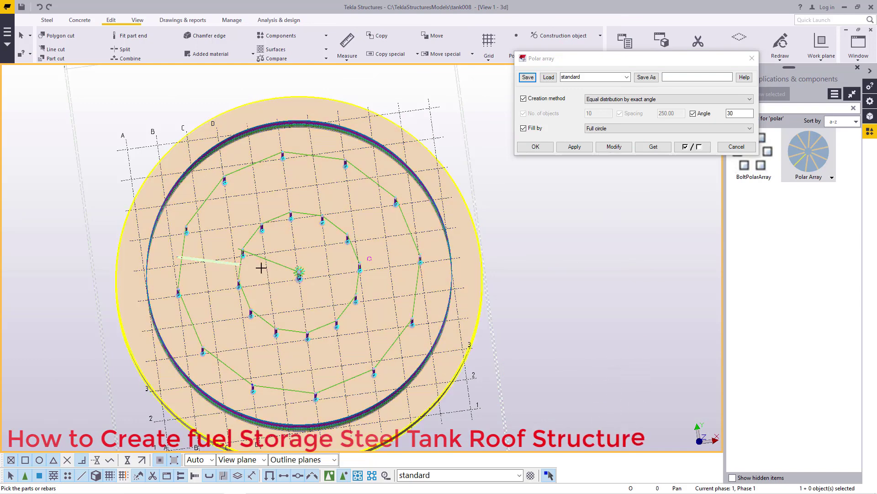
{"action": "left_click", "coordinate": [311, 280]}
{"action": "middle_click", "coordinate": [521, 249]}
{"action": "left_click", "coordinate": [222, 382]}
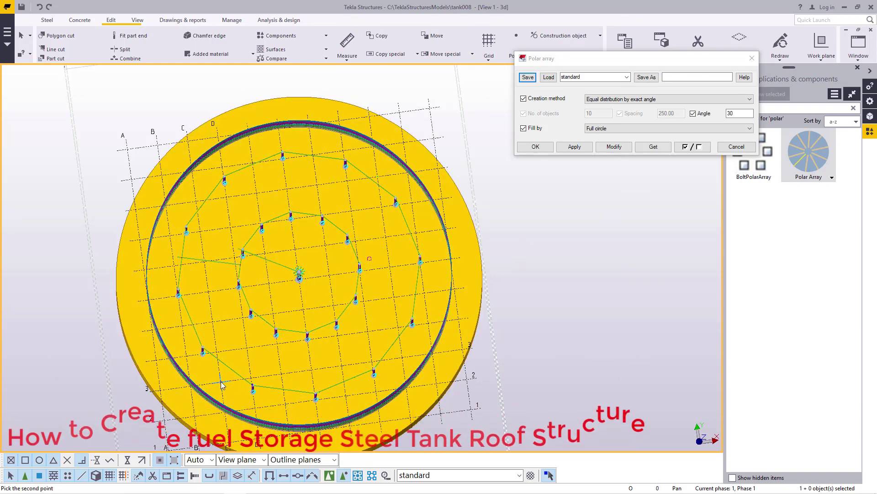
{"action": "left_click", "coordinate": [378, 177]}
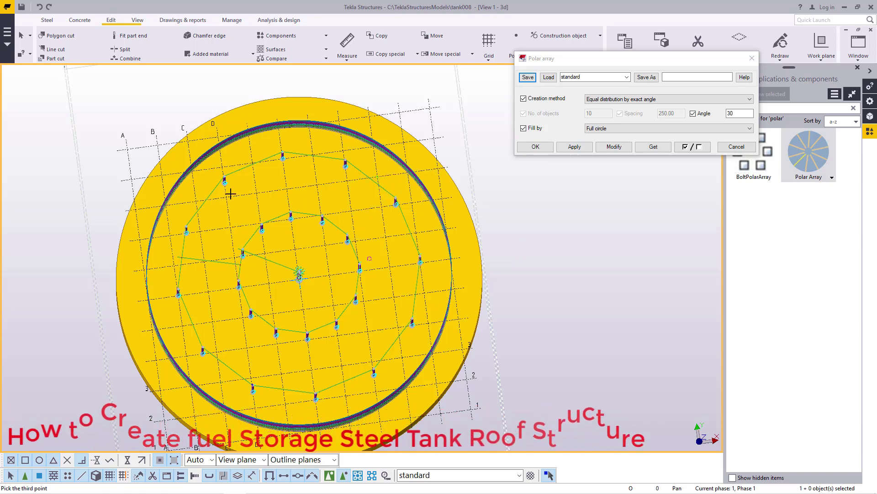
{"action": "left_click", "coordinate": [196, 201]}
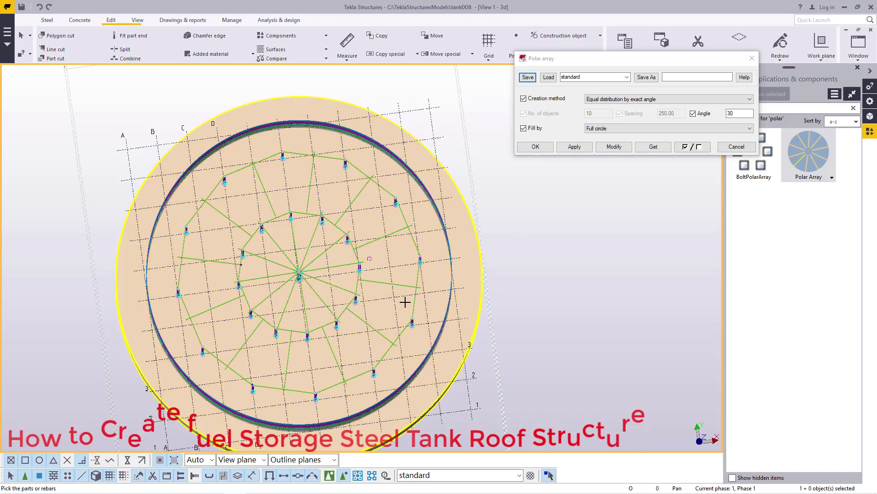
{"action": "left_click", "coordinate": [441, 305]}
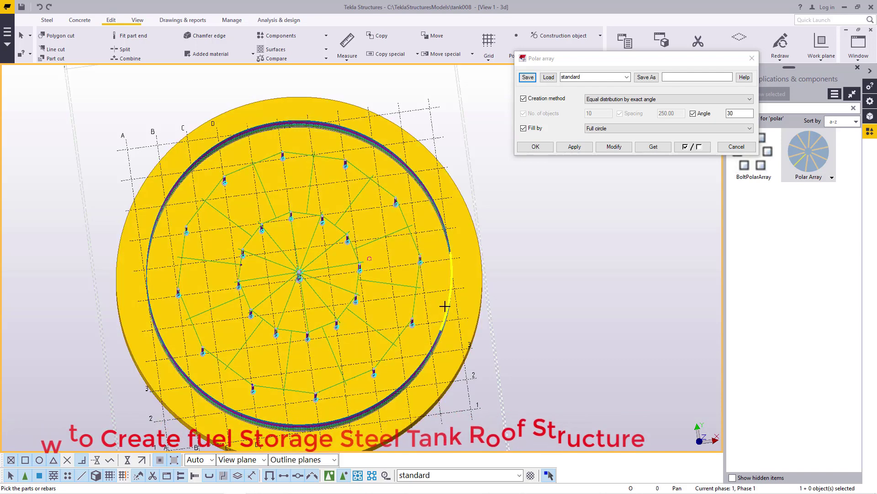
{"action": "right_click", "coordinate": [501, 202]}
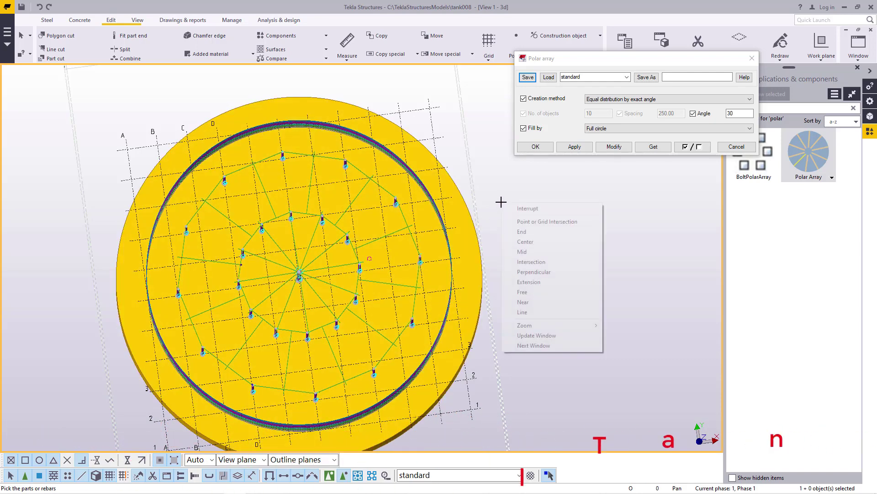
{"action": "left_click", "coordinate": [519, 206]}
{"action": "left_click", "coordinate": [535, 147]}
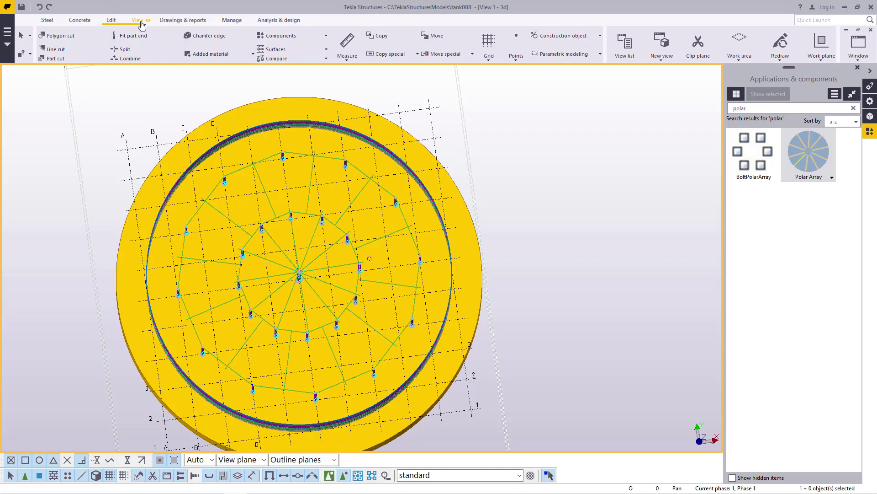
Step: Examine the arrayed radial beams across the tank from several sides and their joints with the center column's brackets
{"action": "left_click", "coordinate": [138, 21]}
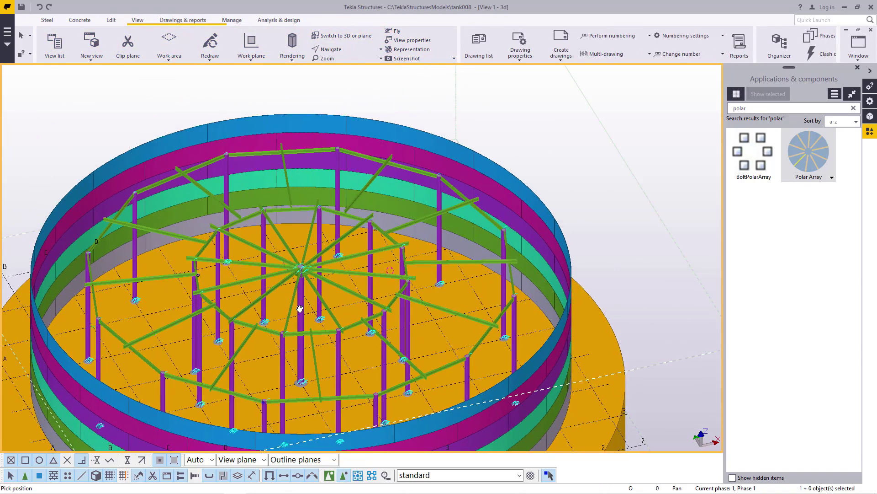
{"action": "scroll", "coordinate": [300, 309], "scroll_direction": "up", "scroll_amount": 8}
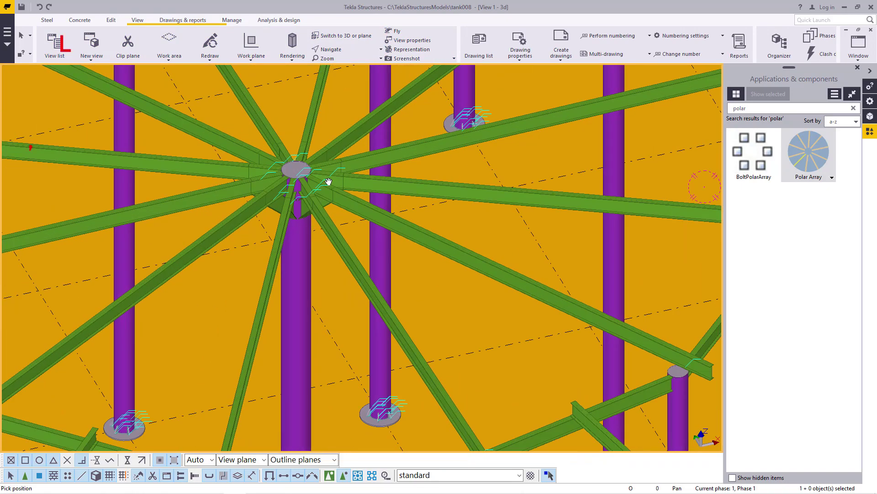
{"action": "scroll", "coordinate": [328, 181], "scroll_direction": "up", "scroll_amount": 5}
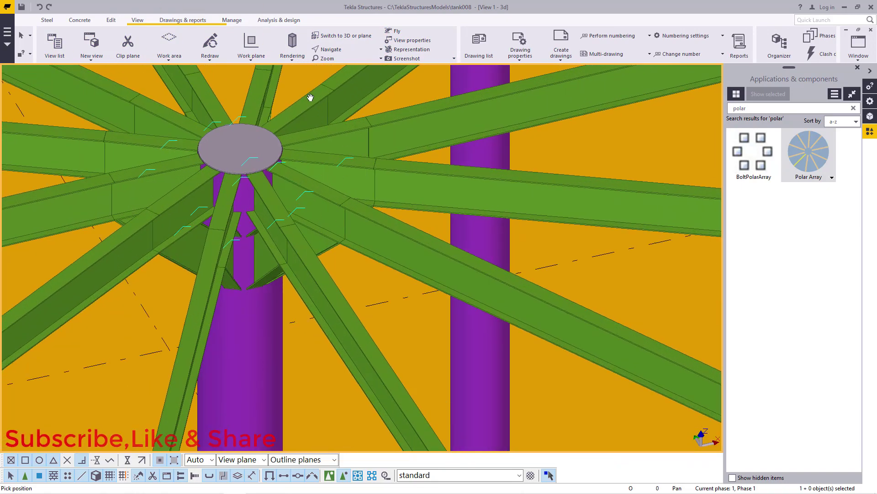
{"action": "mouse_move", "coordinate": [273, 236]}
{"action": "middle_mouse_down", "text": "ctrl"}
{"action": "mouse_move", "coordinate": [523, 226]}
{"action": "mouse_move", "coordinate": [551, 237]}
{"action": "mouse_move", "coordinate": [511, 247]}
{"action": "mouse_move", "coordinate": [401, 228]}
{"action": "middle_mouse_up", "text": "ctrl"}
{"action": "scroll", "coordinate": [331, 234], "scroll_direction": "down", "scroll_amount": 8}
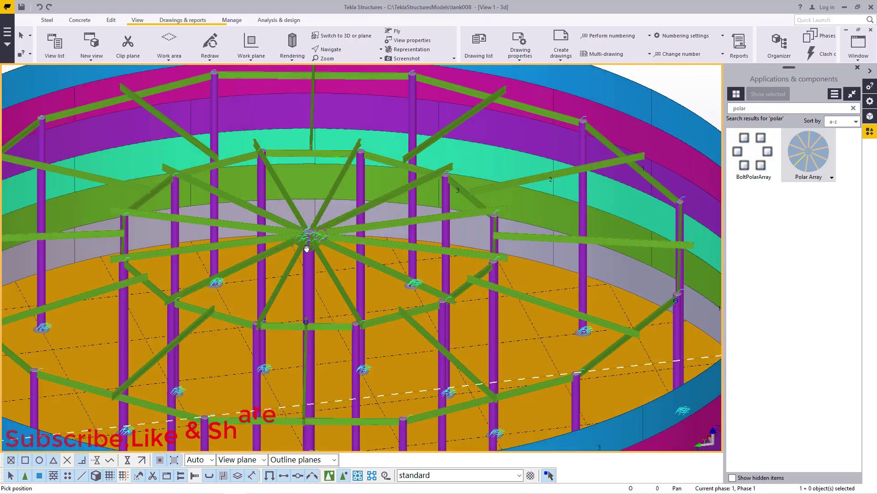
{"action": "middle_click_drag", "start_coordinate": [306, 249], "coordinate": [252, 244], "text": "ctrl"}
{"action": "scroll", "coordinate": [253, 244], "scroll_direction": "down", "scroll_amount": 8}
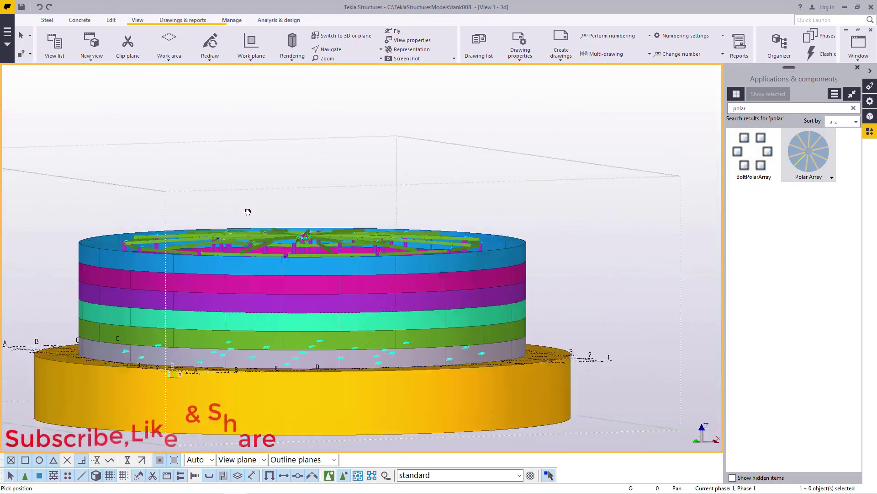
{"action": "scroll", "coordinate": [315, 247], "scroll_direction": "up", "scroll_amount": 10}
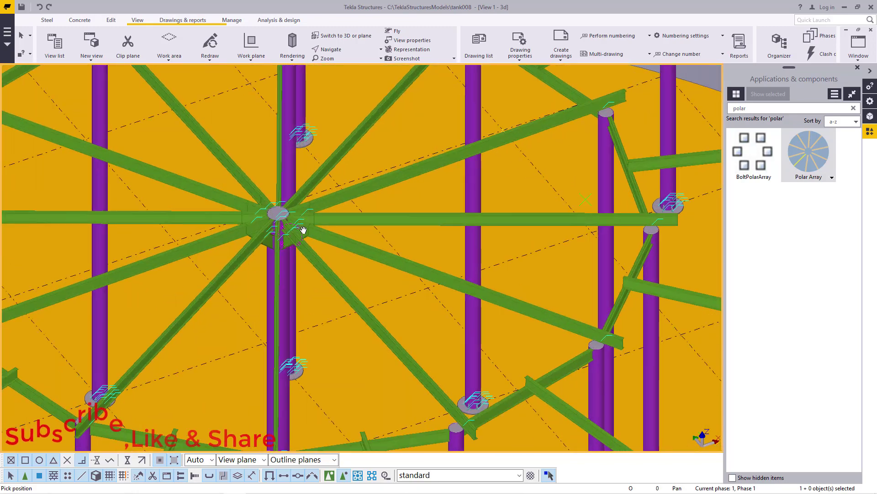
{"action": "right_click", "coordinate": [280, 238]}
{"action": "scroll", "coordinate": [283, 247], "scroll_direction": "up", "scroll_amount": 3}
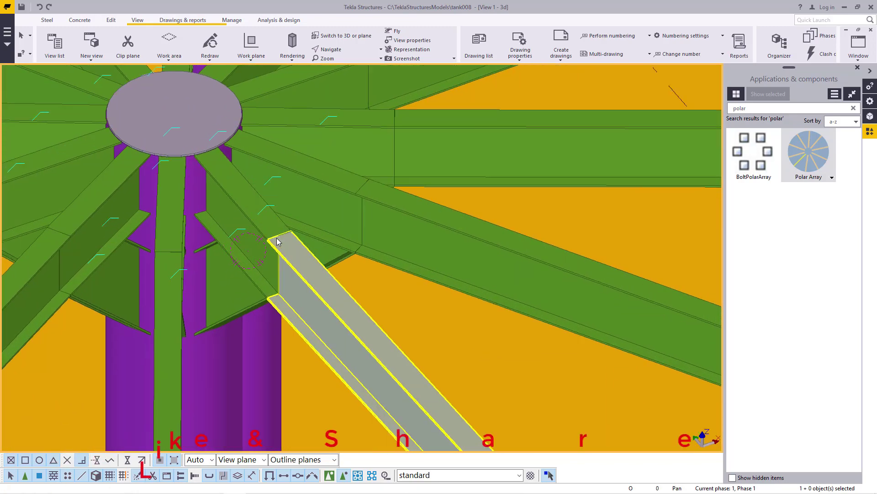
{"action": "scroll", "coordinate": [294, 265], "scroll_direction": "down", "scroll_amount": 1}
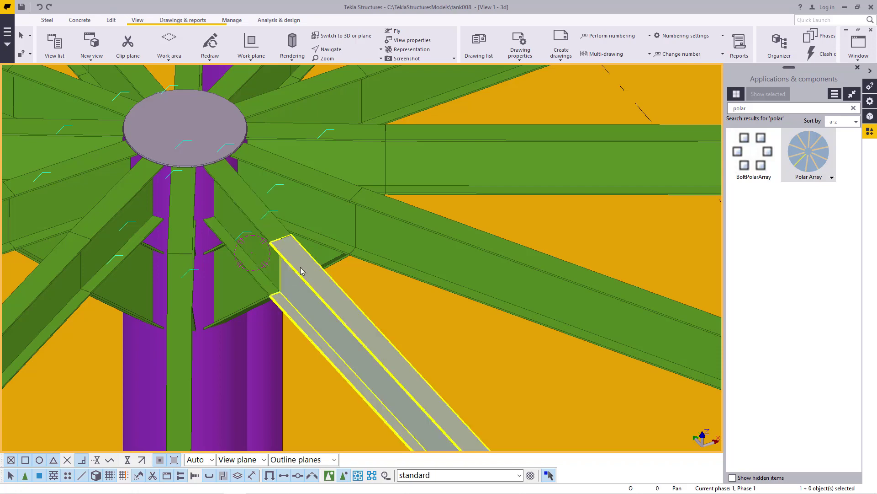
Step: Examine a radial beam's joint with its center-column bracket and the full circle of arrayed beams around it
{"action": "scroll", "coordinate": [307, 287], "scroll_direction": "up", "scroll_amount": 2}
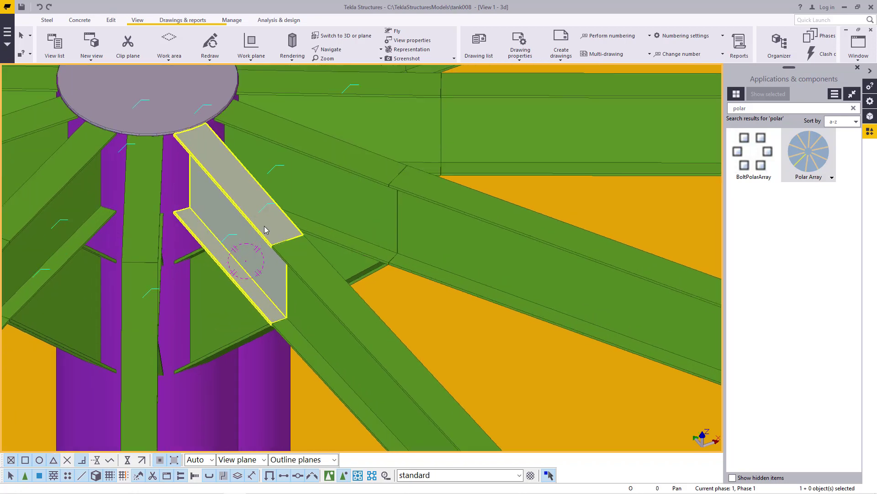
{"action": "scroll", "coordinate": [338, 282], "scroll_direction": "down", "scroll_amount": 5}
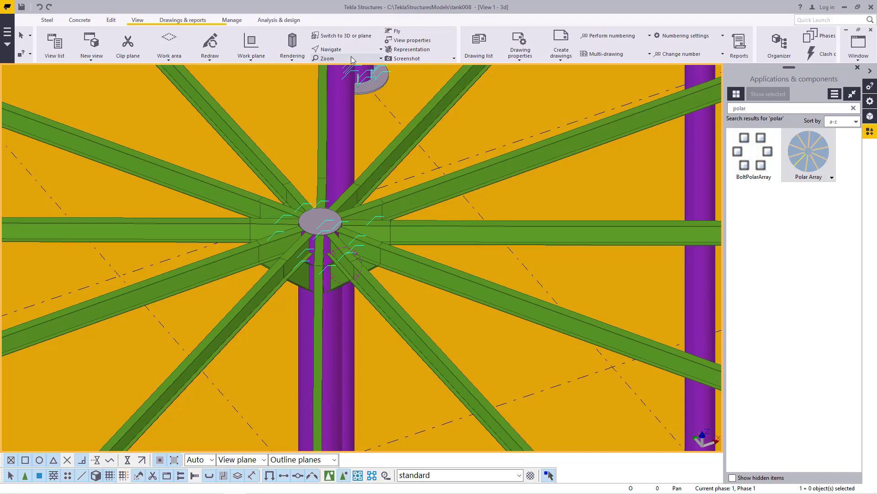
{"action": "left_click", "coordinate": [346, 49]}
{"action": "left_click", "coordinate": [342, 63]}
{"action": "left_click_drag", "start_coordinate": [366, 262], "coordinate": [259, 235]}
{"action": "scroll", "coordinate": [259, 235], "scroll_direction": "down", "scroll_amount": 5}
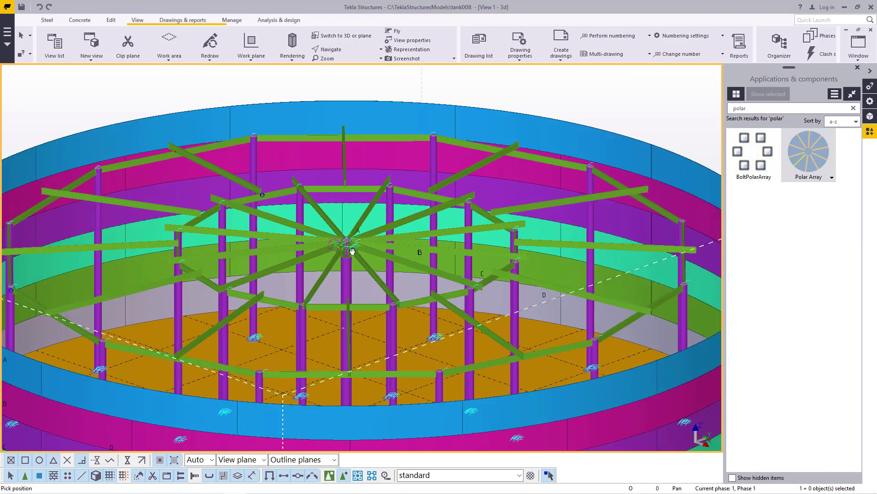
Step: Examine how the outer radial beams cross the outer-ring beams near the tank shell and meet the inner ring
{"action": "left_click_drag", "start_coordinate": [352, 251], "coordinate": [282, 254]}
{"action": "scroll", "coordinate": [382, 247], "scroll_direction": "down", "scroll_amount": 4}
{"action": "scroll", "coordinate": [231, 216], "scroll_direction": "up", "scroll_amount": 5}
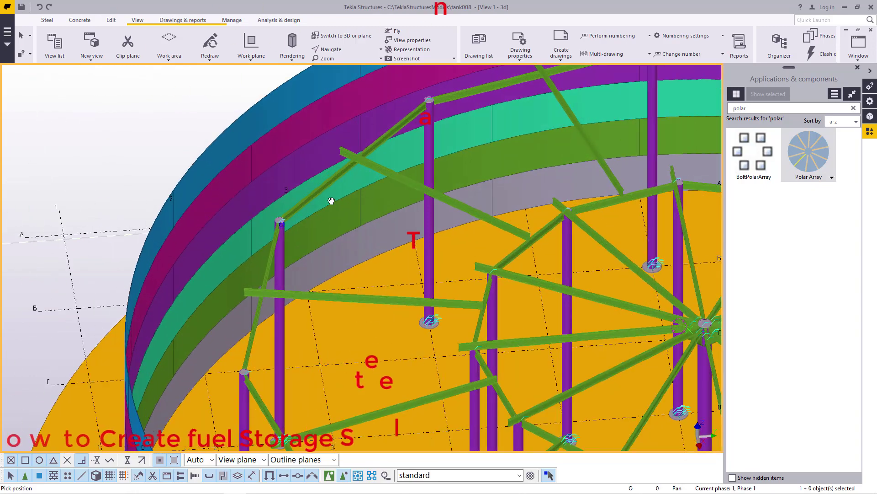
{"action": "scroll", "coordinate": [226, 190], "scroll_direction": "up", "scroll_amount": 3}
{"action": "scroll", "coordinate": [238, 156], "scroll_direction": "up", "scroll_amount": 2}
{"action": "right_click", "coordinate": [244, 162]}
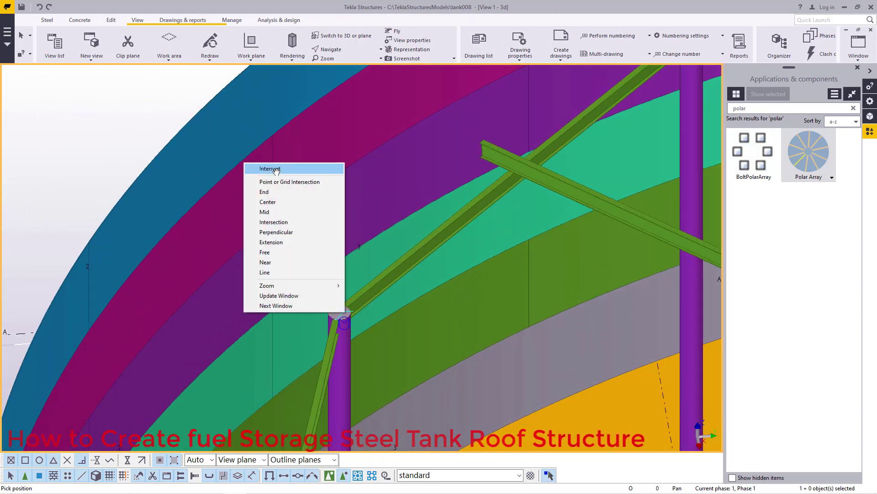
{"action": "left_click", "coordinate": [276, 169]}
{"action": "scroll", "coordinate": [258, 261], "scroll_direction": "down", "scroll_amount": 4}
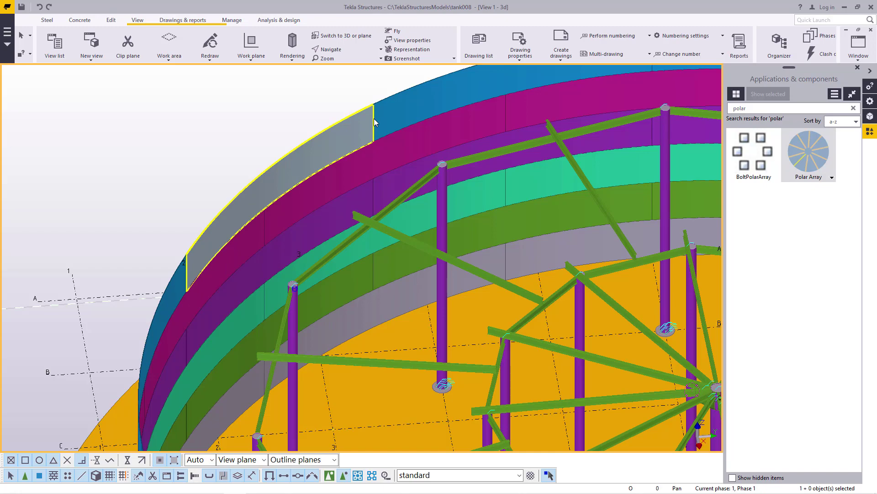
{"action": "scroll", "coordinate": [179, 265], "scroll_direction": "down", "scroll_amount": 4}
{"action": "scroll", "coordinate": [398, 332], "scroll_direction": "up", "scroll_amount": 4}
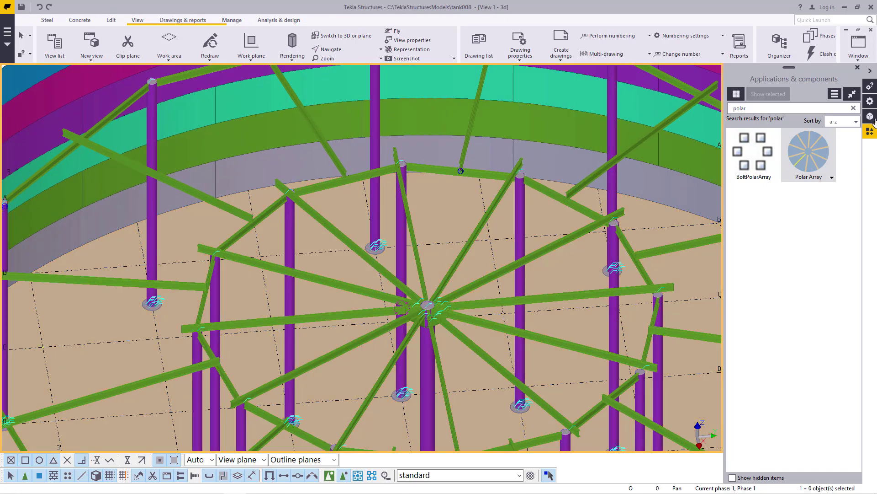
Step: Close the applications and components catalog and inspect the complete roof framing inside the tank from a lower angle
{"action": "left_click", "coordinate": [858, 68]}
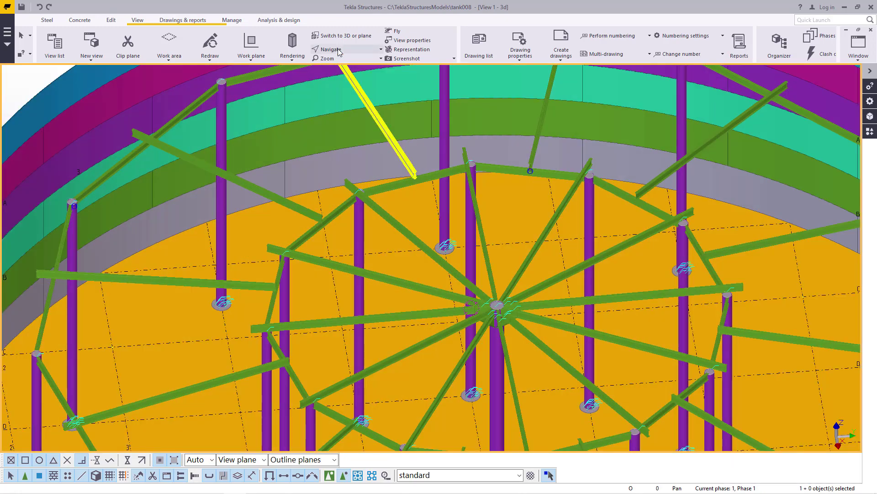
{"action": "middle_click_drag", "start_coordinate": [460, 271], "coordinate": [484, 320], "text": "ctrl"}
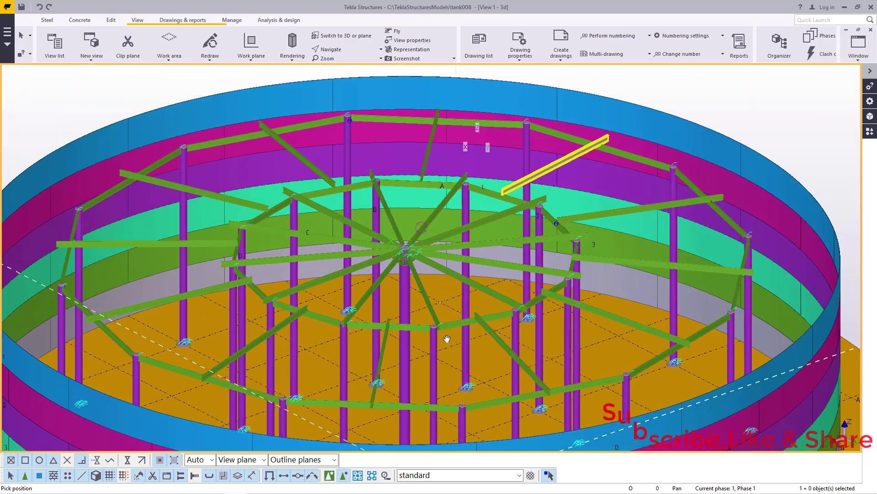
{"action": "scroll", "coordinate": [457, 256], "scroll_direction": "up", "scroll_amount": 3}
{"action": "right_click", "coordinate": [454, 234]}
{"action": "left_click", "coordinate": [473, 238]}
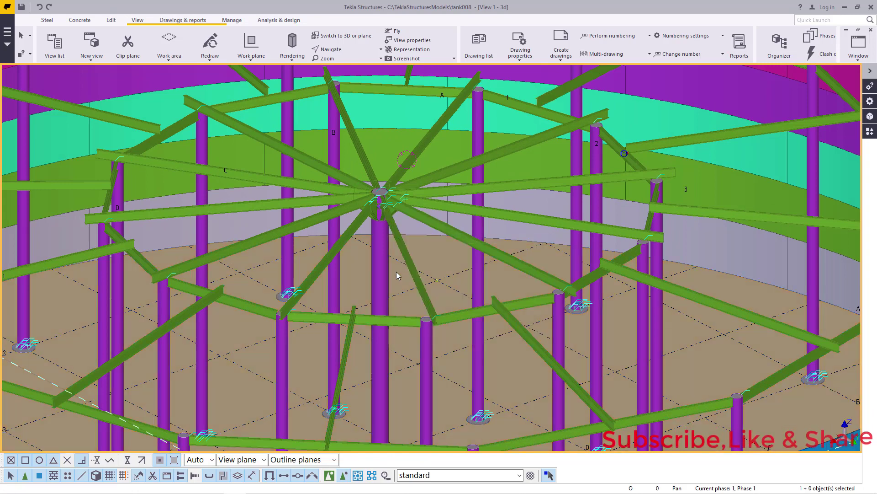